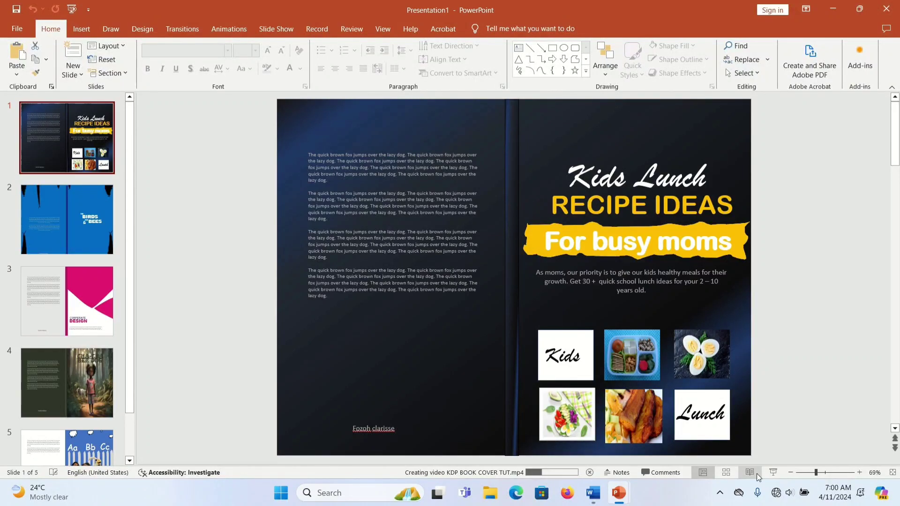
# Play the sample book covers as a slide show, stepping forward and back through them
pyautogui.click(776, 472)
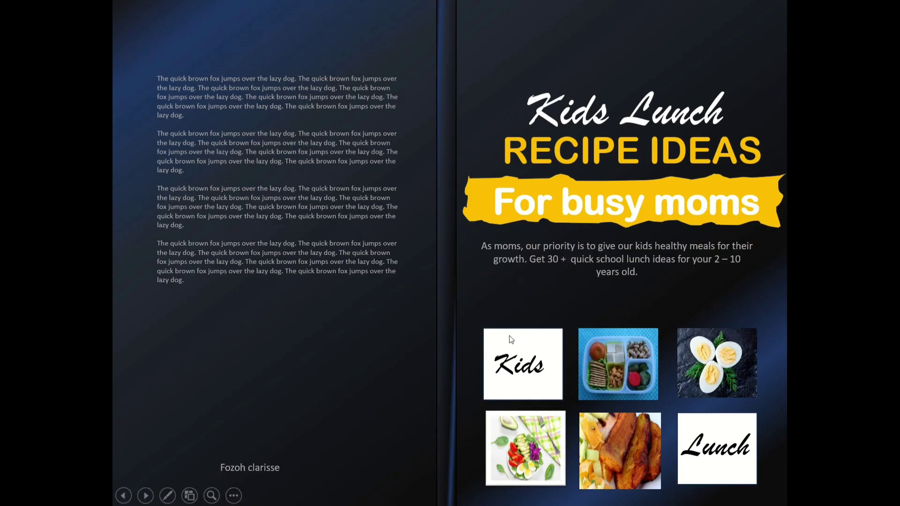
pyautogui.click(147, 495)
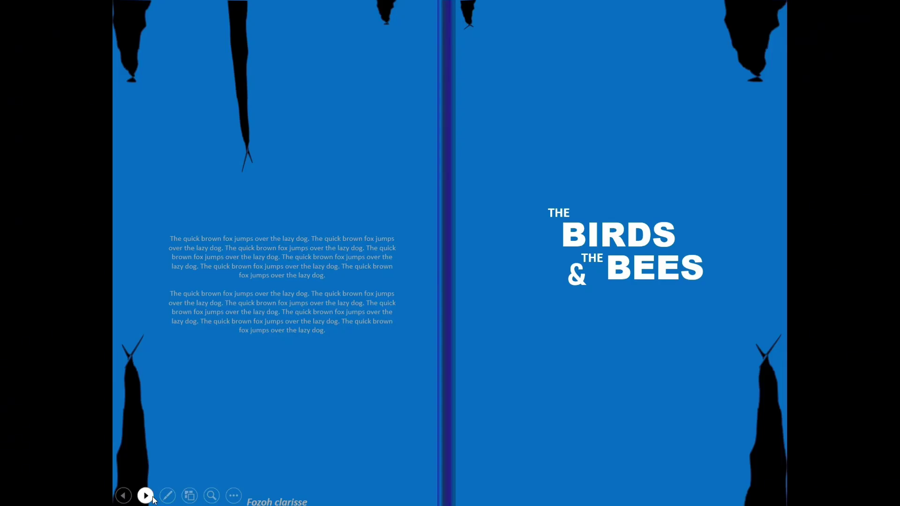
pyautogui.click(147, 496)
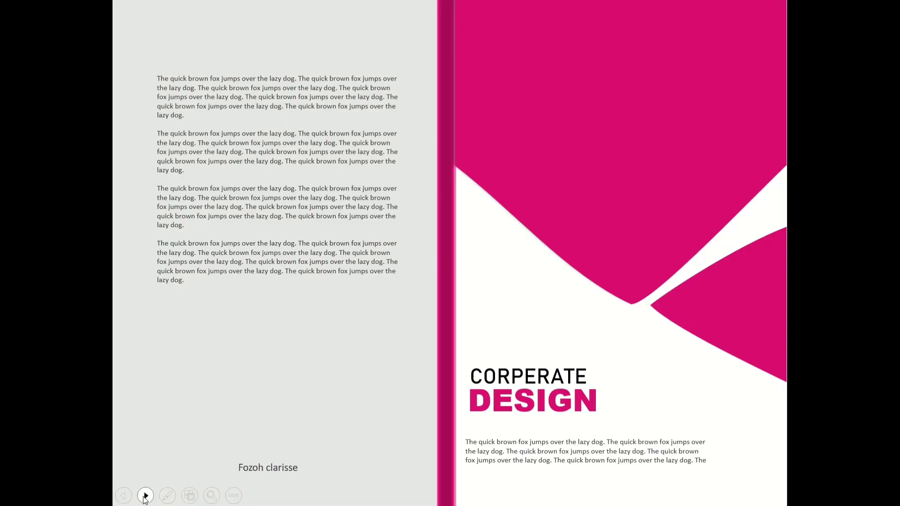
pyautogui.click(145, 495)
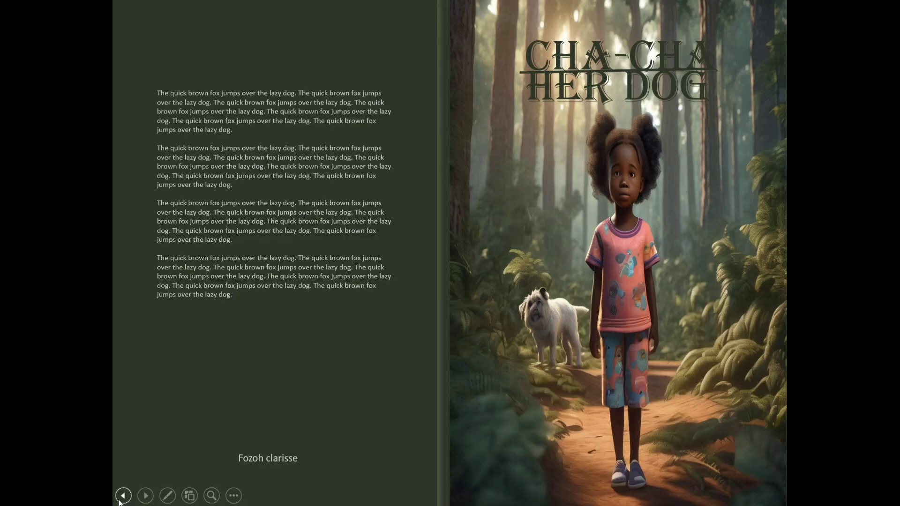
pyautogui.click(123, 495)
pyautogui.click(123, 496)
pyautogui.click(123, 495)
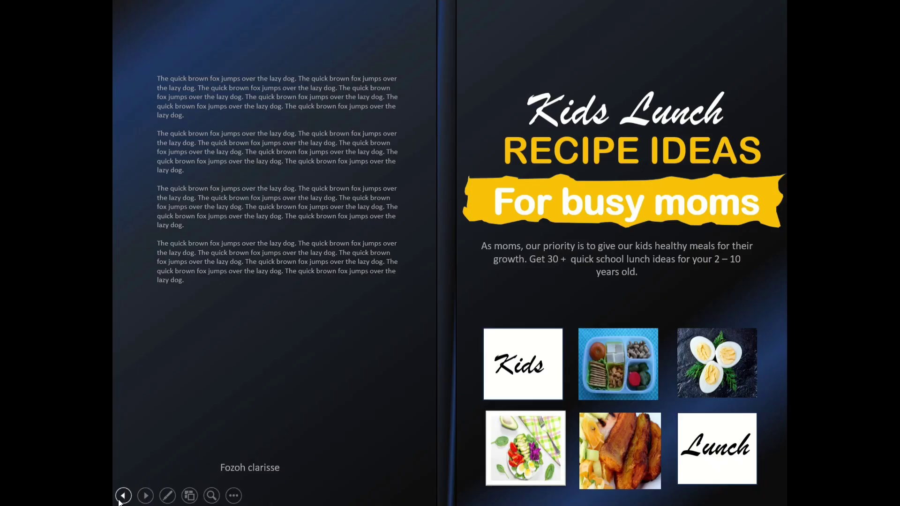
pyautogui.click(146, 495)
pyautogui.click(145, 496)
pyautogui.click(122, 495)
pyautogui.click(122, 495)
# End the slide show and switch to the Google search for 'kdp book calculator'
pyautogui.press('Escape')
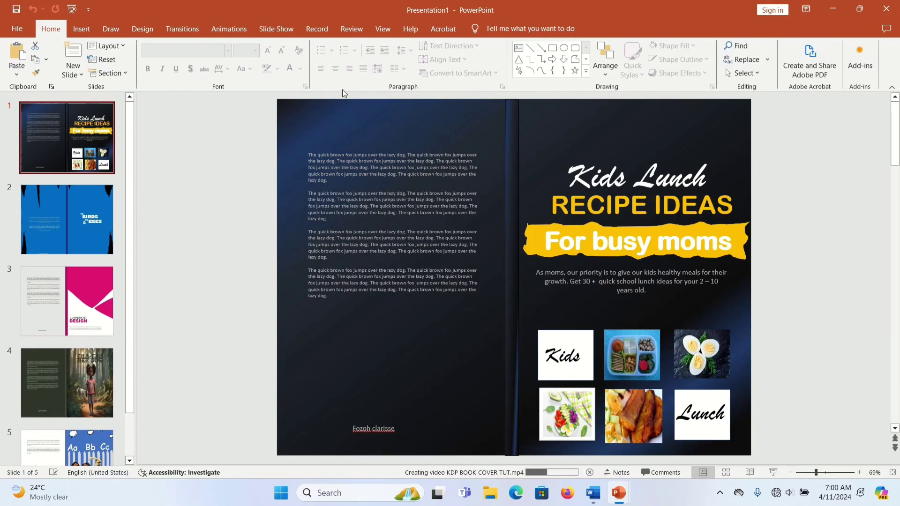
pyautogui.moveTo(511, 4)
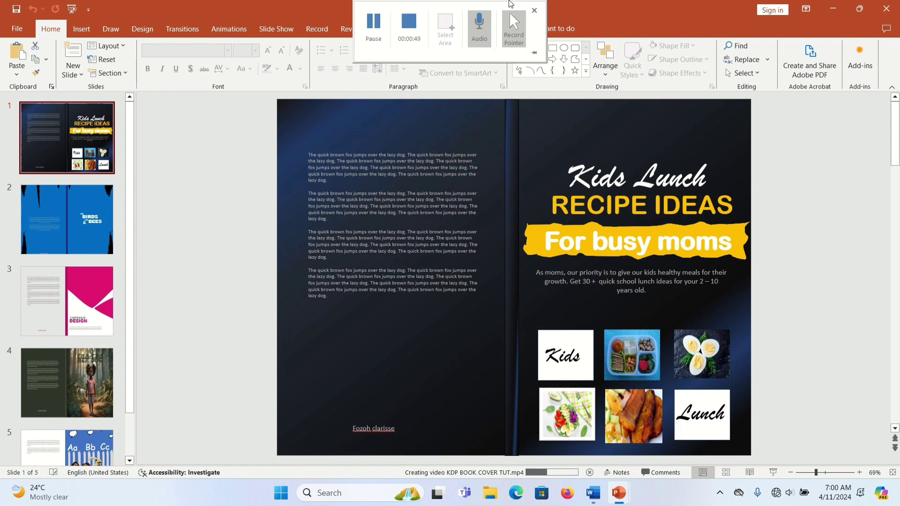
pyautogui.click(405, 21)
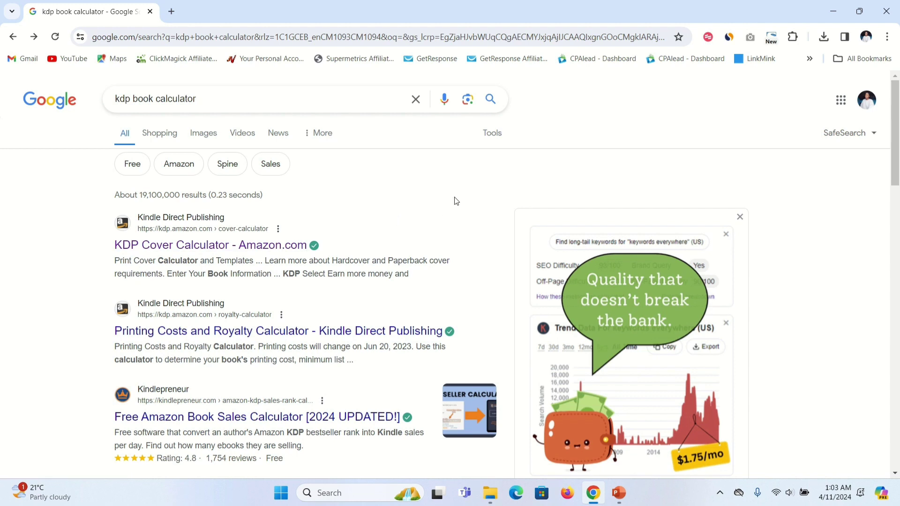
# Open the KDP Cover Calculator and choose Paperback, Black & white, White paper, Left to Right
pyautogui.click(196, 248)
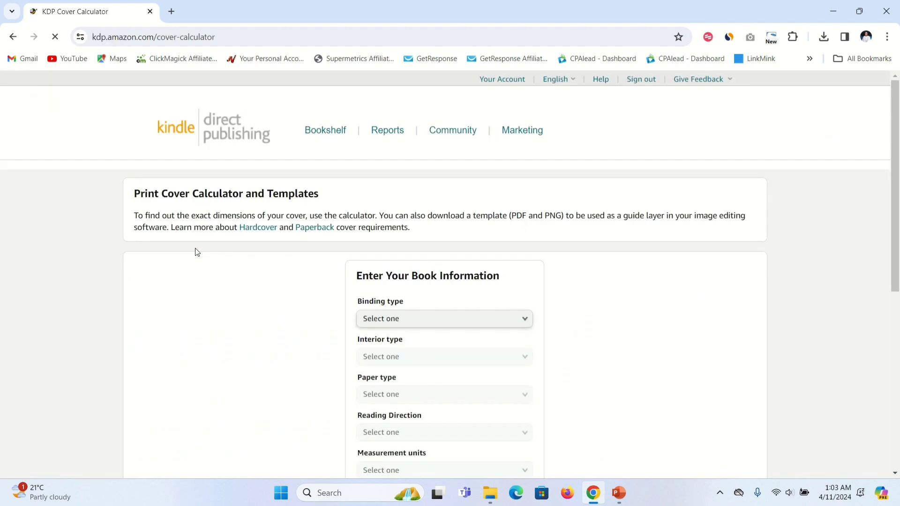
pyautogui.moveTo(893, 148); pyautogui.dragTo(896, 194)
pyautogui.click(524, 163)
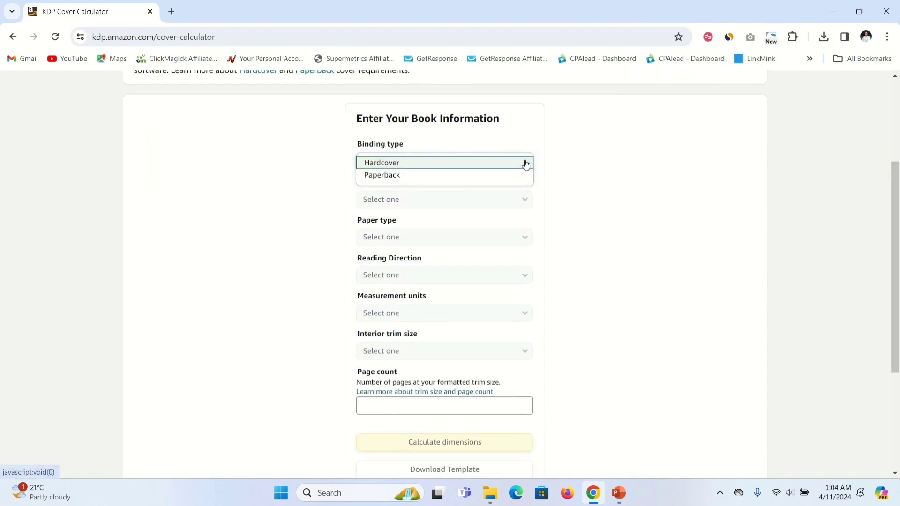
pyautogui.click(414, 176)
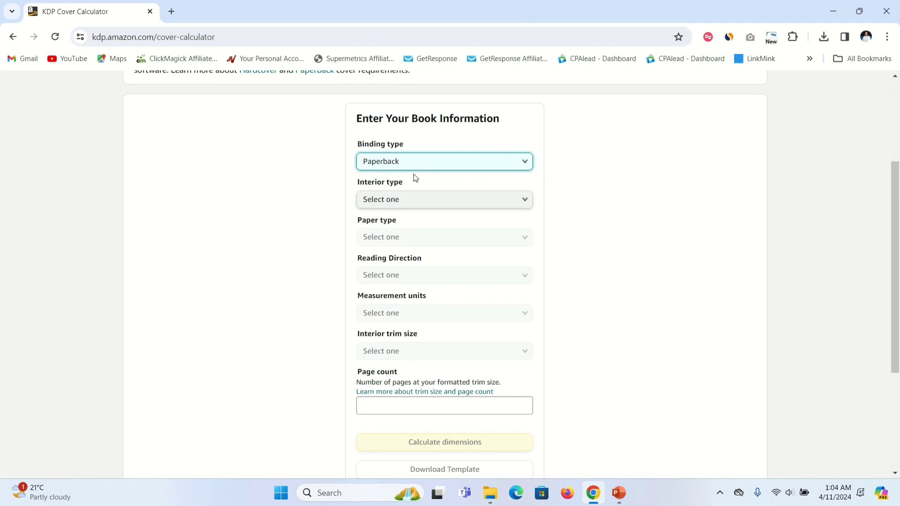
pyautogui.click(526, 201)
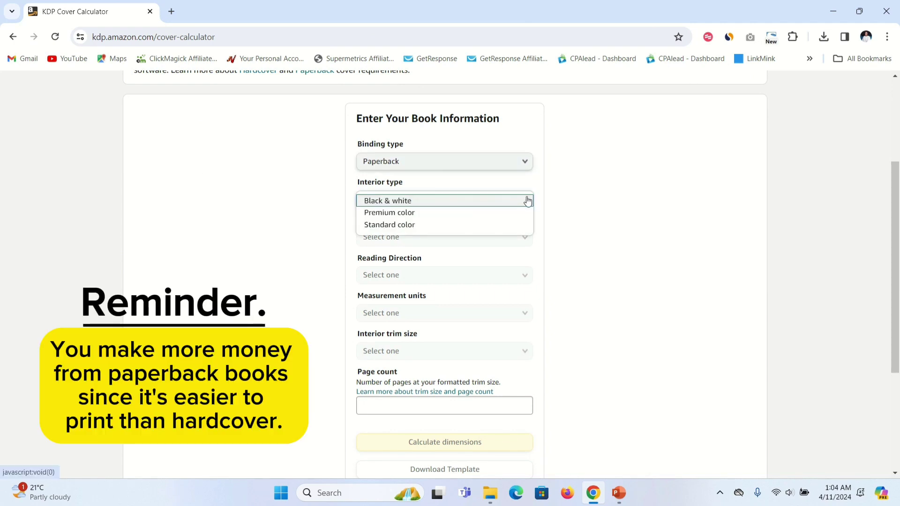
pyautogui.click(451, 206)
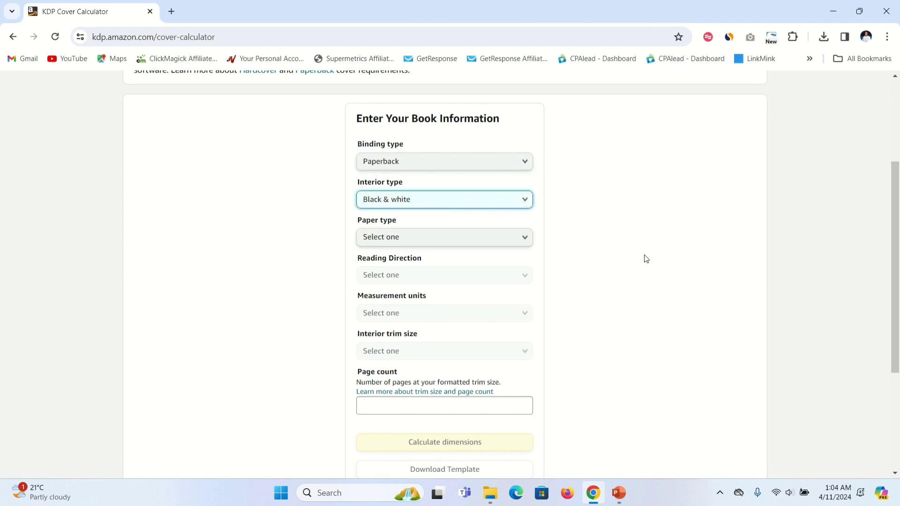
pyautogui.moveTo(895, 199); pyautogui.dragTo(895, 230)
pyautogui.click(525, 176)
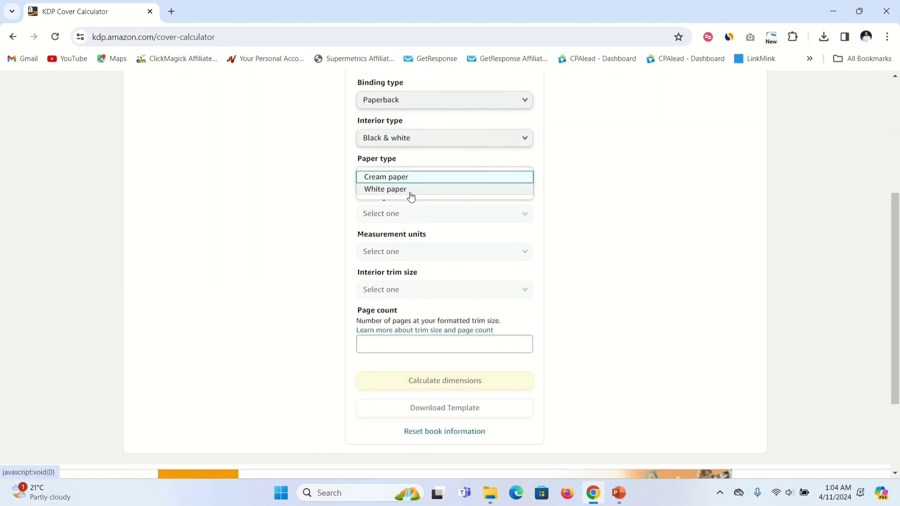
pyautogui.click(413, 192)
pyautogui.click(524, 216)
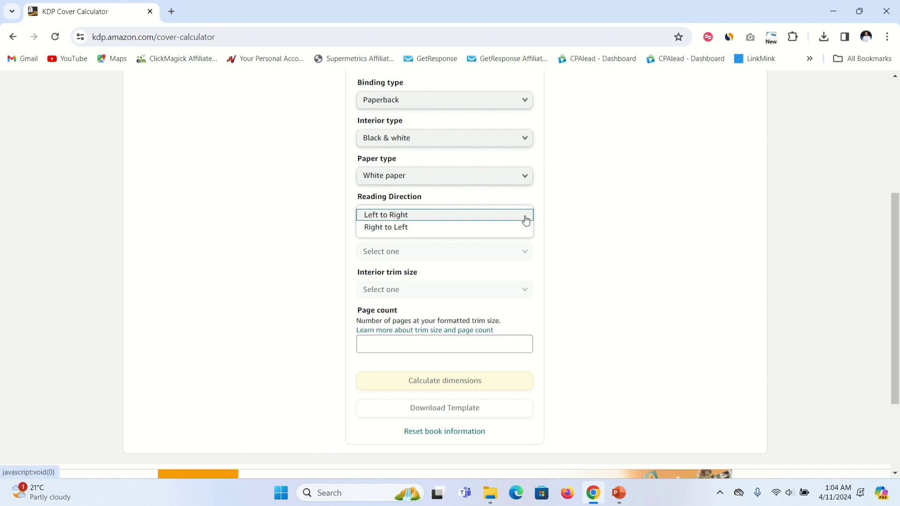
pyautogui.click(412, 219)
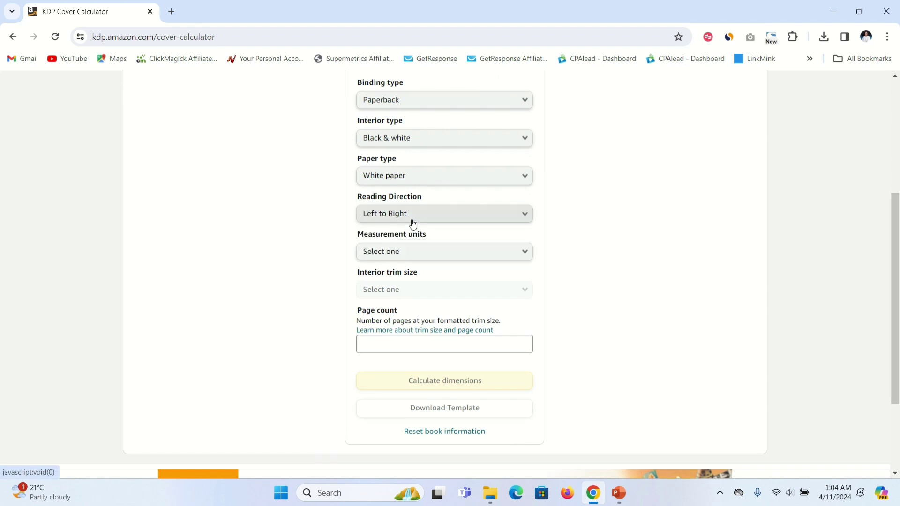
# Set Inches as units, 8.5 x 11 in trim size and 303 pages
pyautogui.click(527, 253)
pyautogui.click(419, 257)
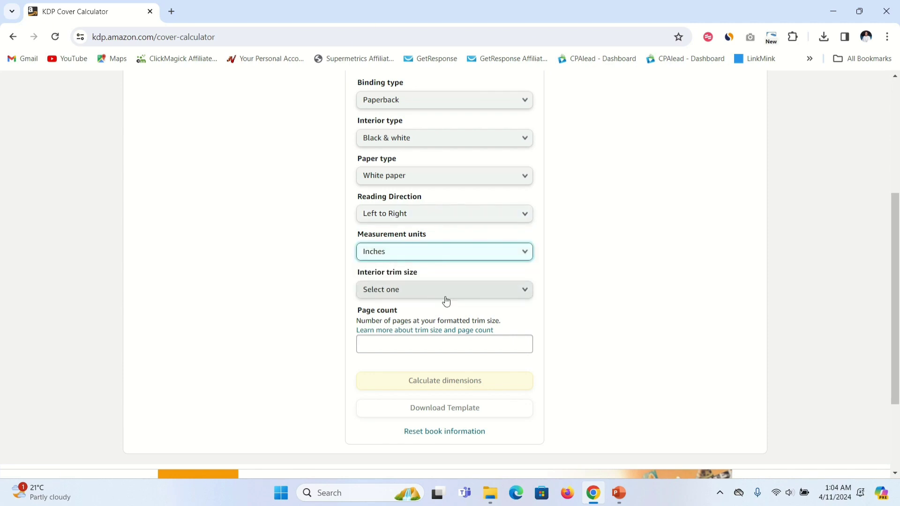
pyautogui.click(525, 289)
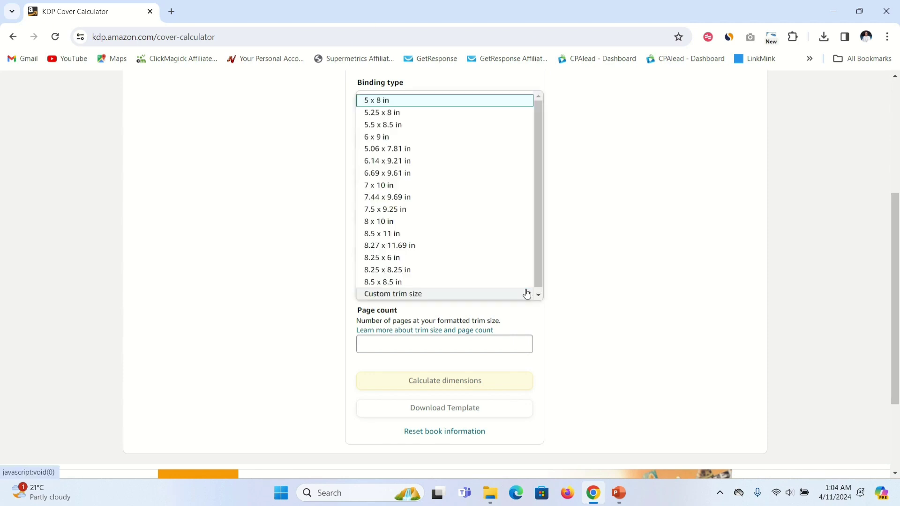
pyautogui.click(379, 238)
pyautogui.click(390, 344)
pyautogui.write('303')
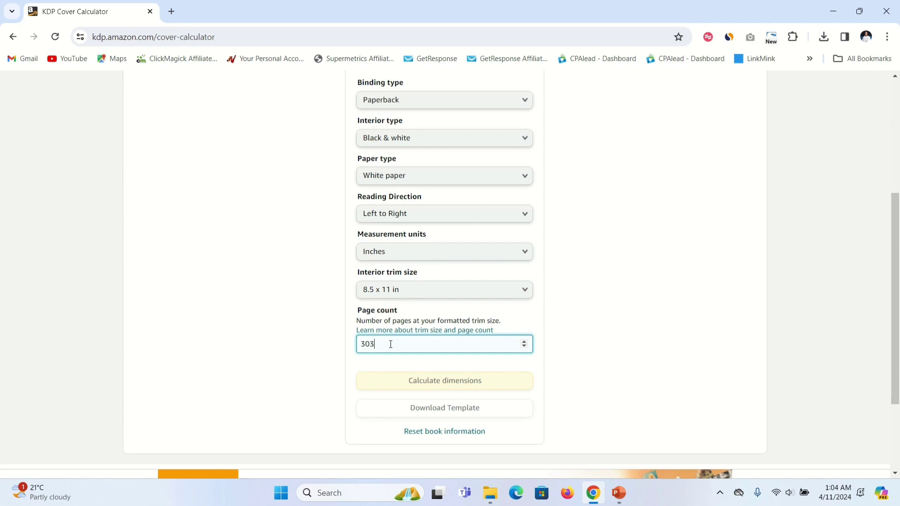
pyautogui.click(417, 361)
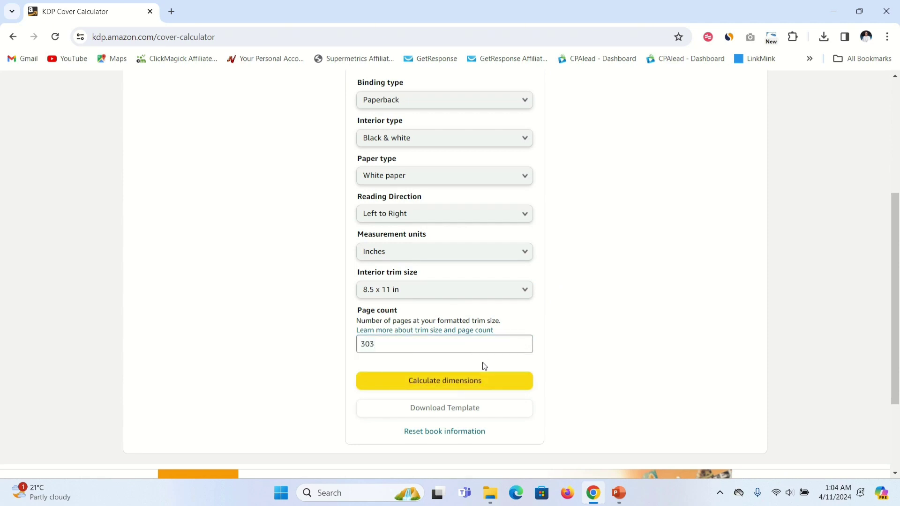
# Calculate the cover dimensions and download the PAPERBACK_8.500x11.000 template zip
pyautogui.click(446, 385)
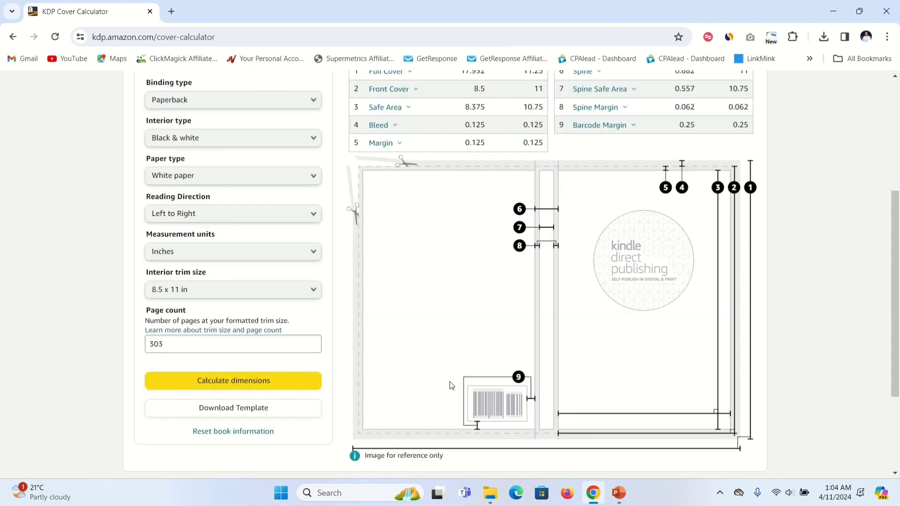
pyautogui.moveTo(897, 231); pyautogui.dragTo(897, 274)
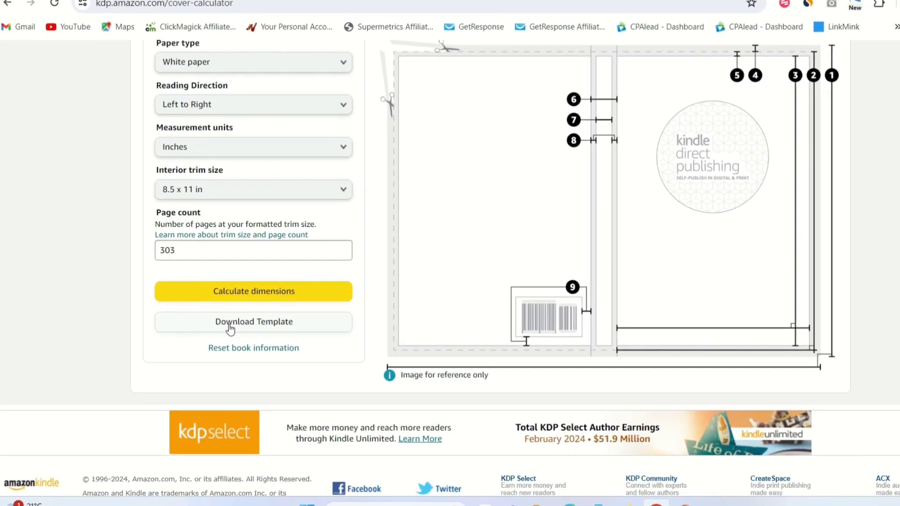
pyautogui.click(230, 328)
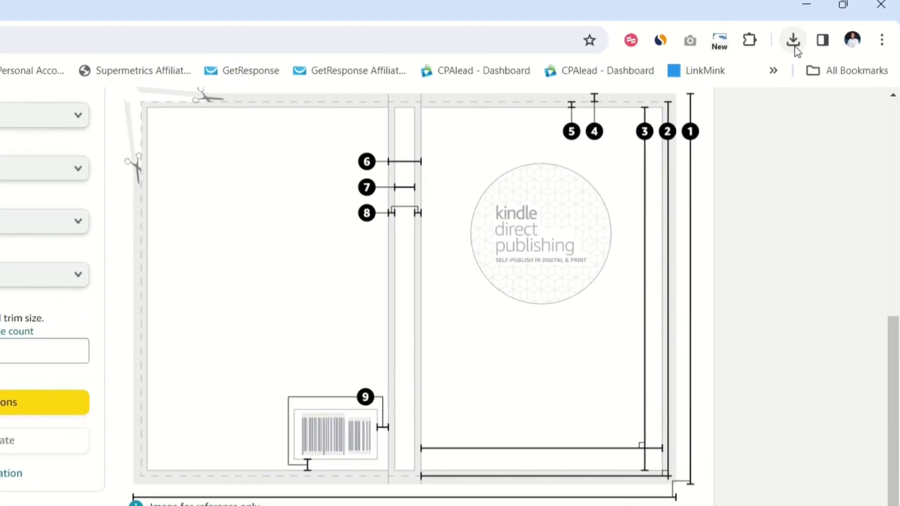
pyautogui.click(785, 42)
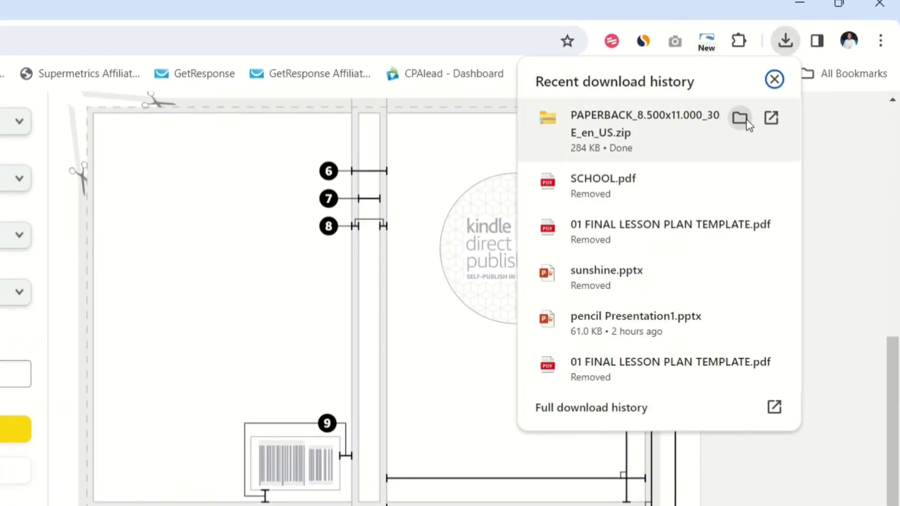
# Open the downloaded template zip in File Explorer and view its PNG template image
pyautogui.click(739, 117)
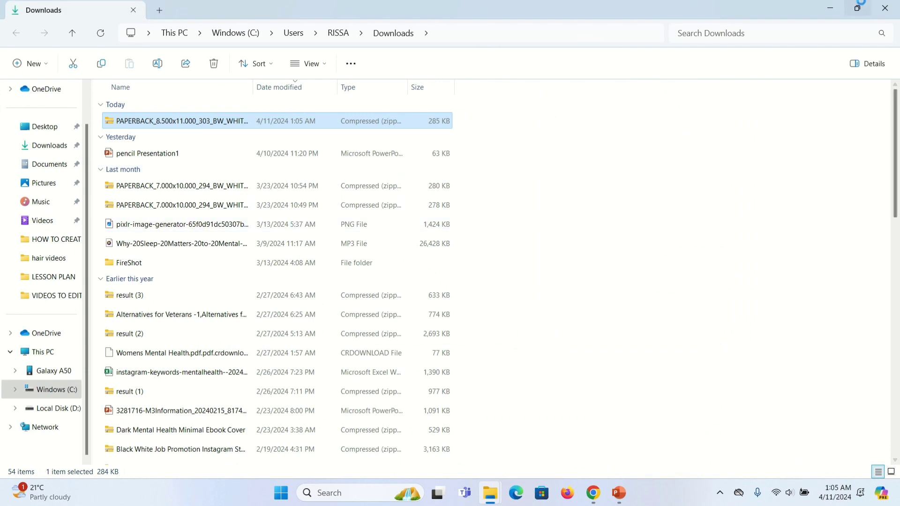
pyautogui.click(859, 8)
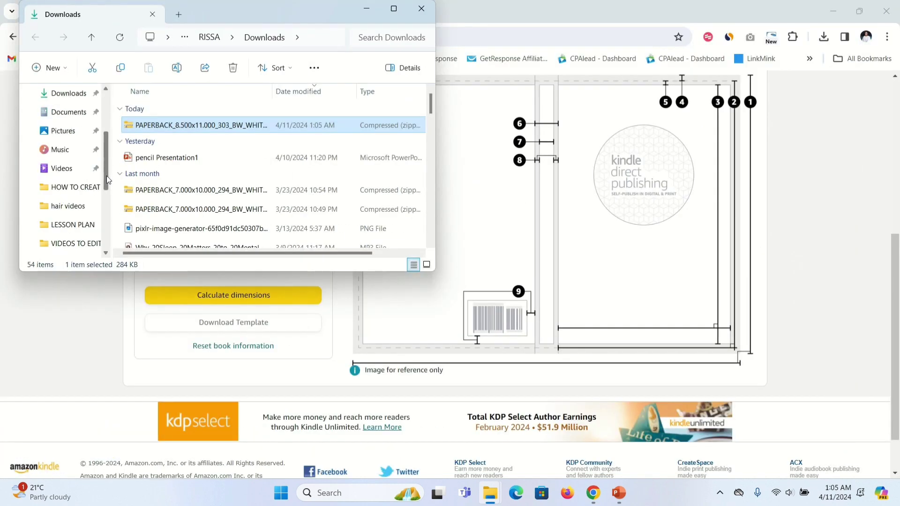
pyautogui.doubleClick(154, 126)
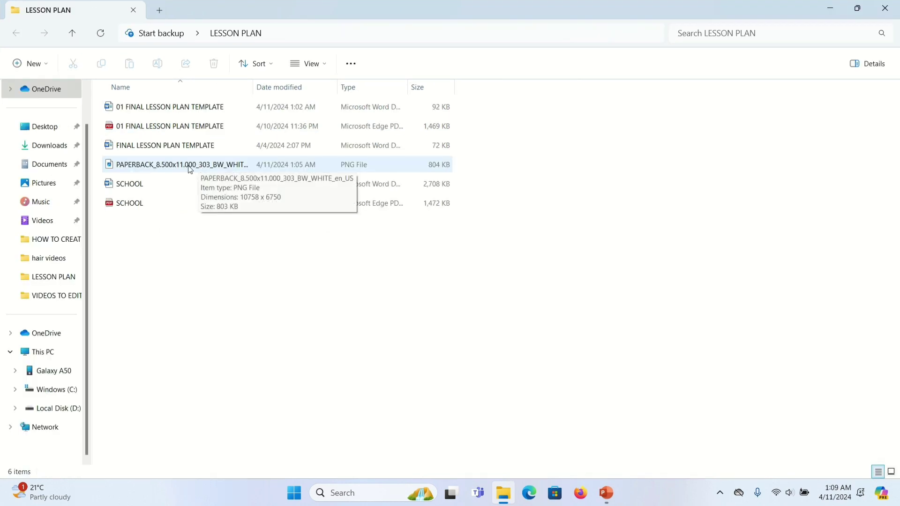
pyautogui.doubleClick(189, 167)
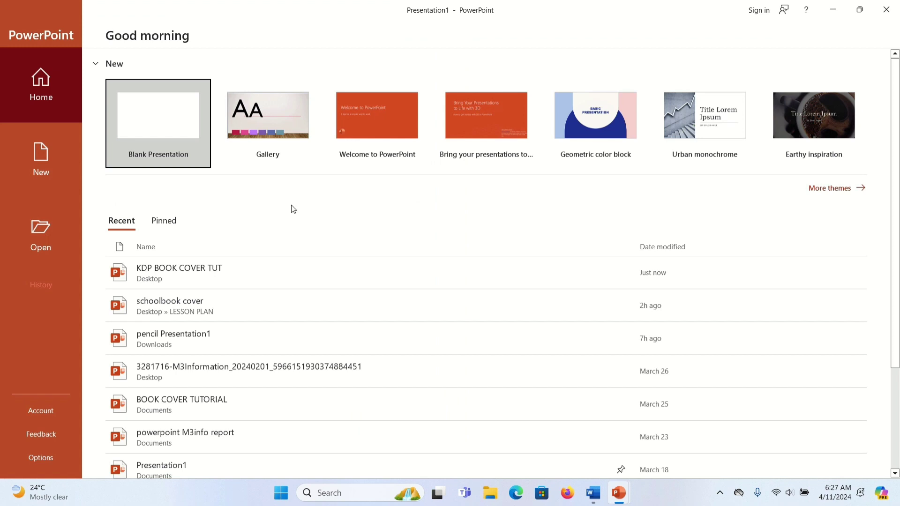
# Create a new blank presentation and switch slide 1 to the Blank layout
pyautogui.click(160, 137)
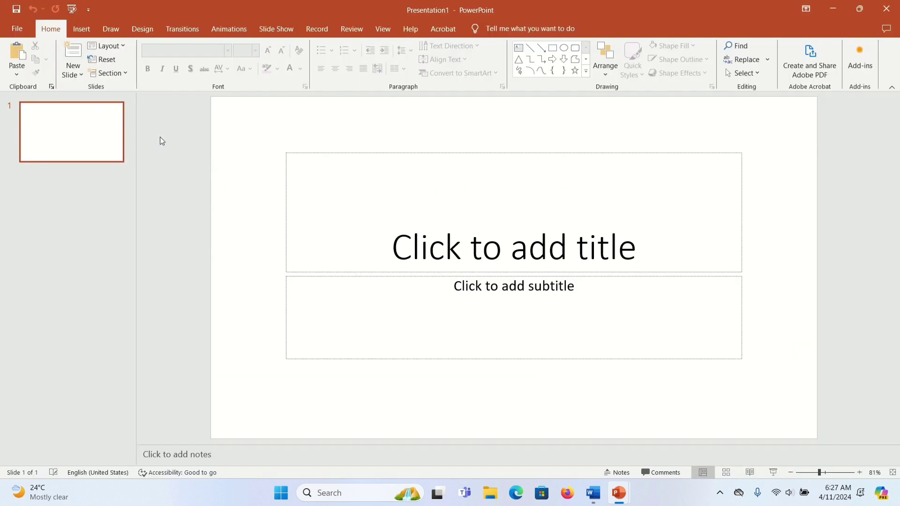
pyautogui.rightClick(108, 135)
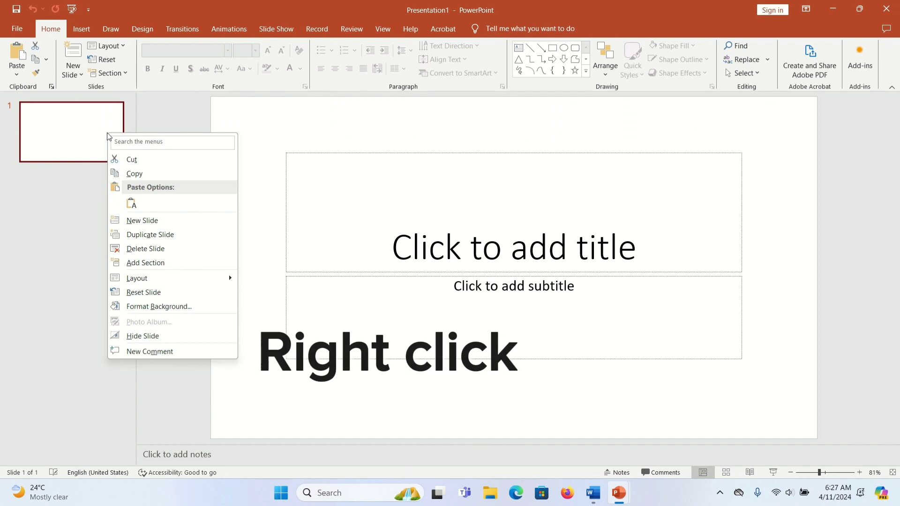
pyautogui.moveTo(227, 278)
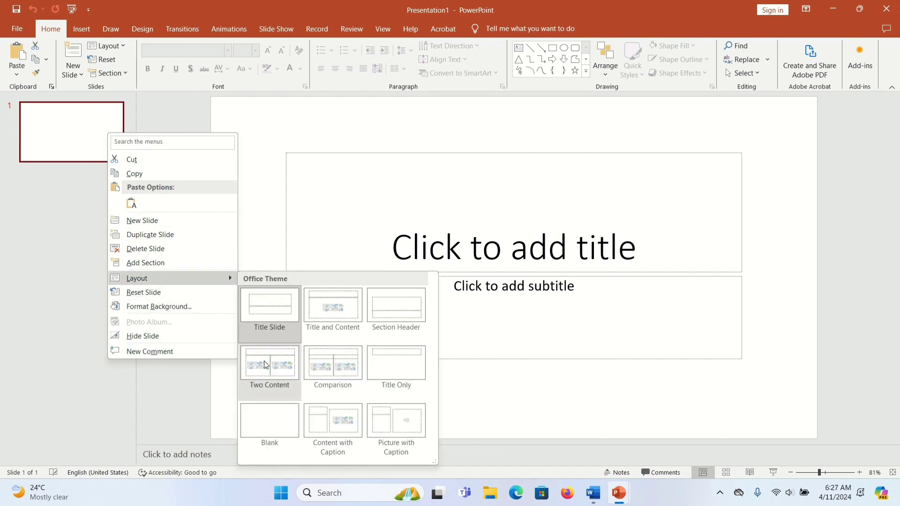
pyautogui.click(265, 414)
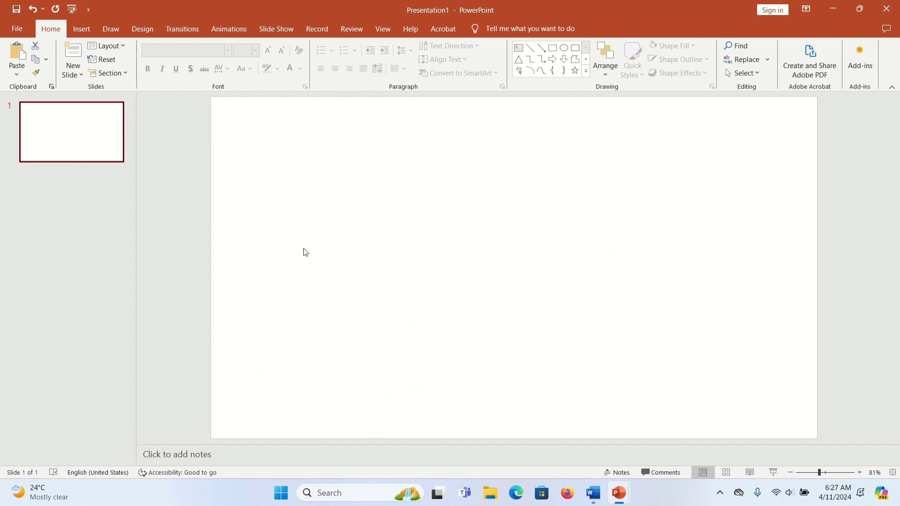
pyautogui.click(141, 28)
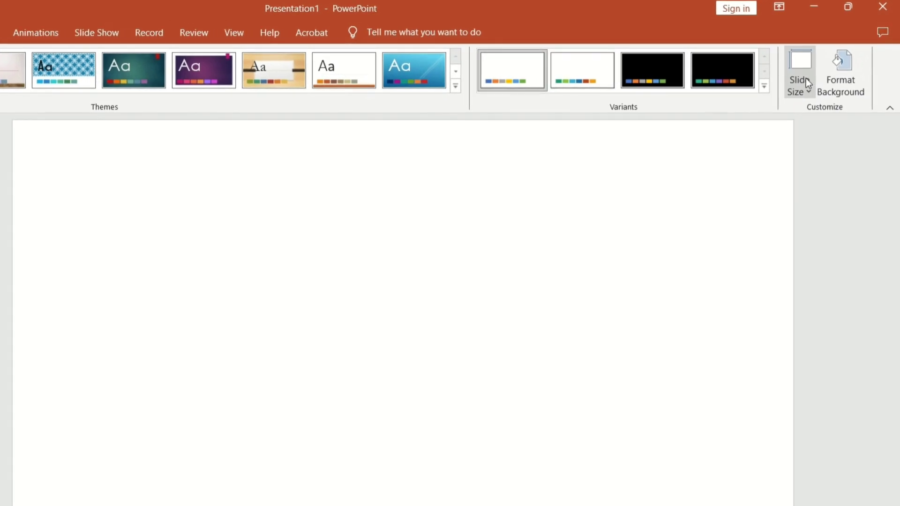
# Set a custom slide size of 17.932 x 11.25 in, choosing Ensure Fit
pyautogui.click(805, 78)
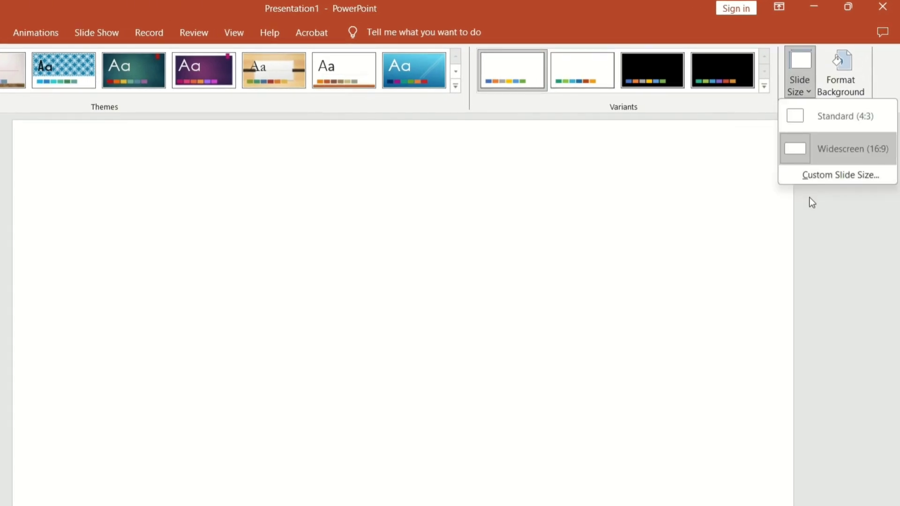
pyautogui.click(816, 177)
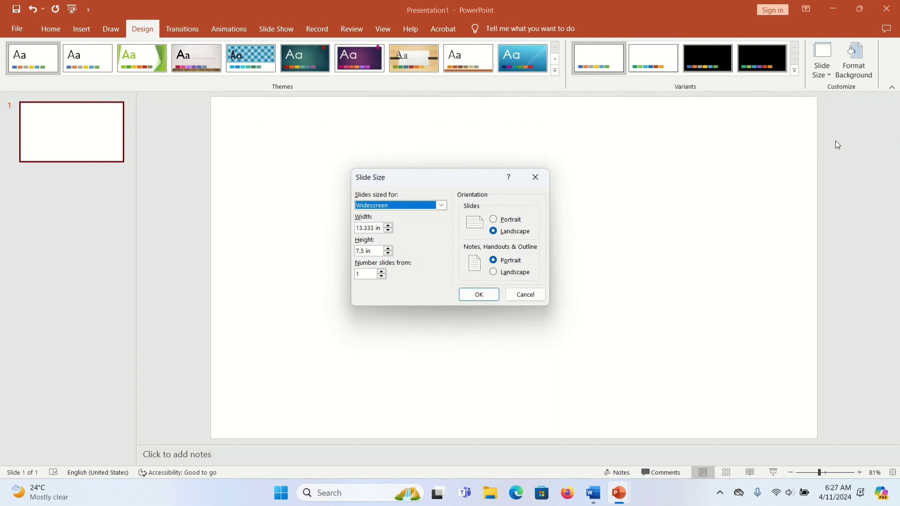
pyautogui.moveTo(374, 228); pyautogui.dragTo(358, 228)
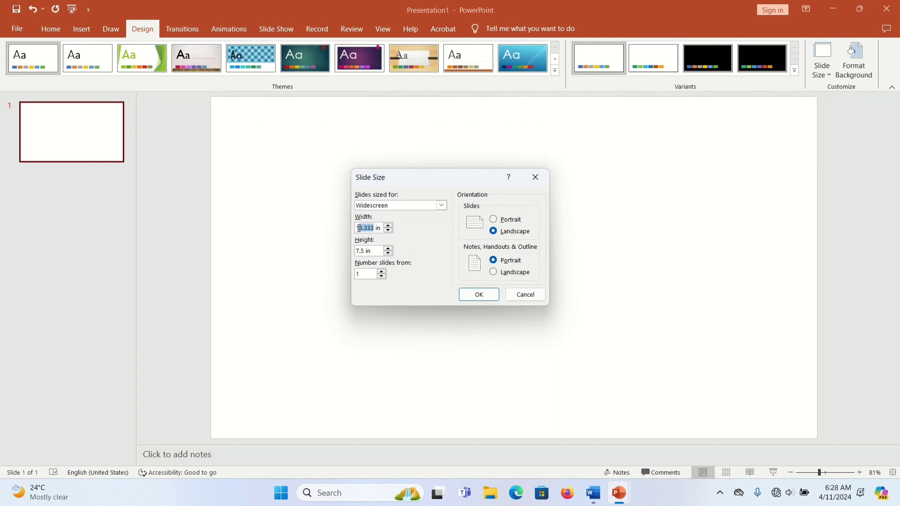
pyautogui.write('17')
pyautogui.click(375, 247)
pyautogui.press('BackSpace')
pyautogui.press('BackSpace')
pyautogui.press('BackSpace')
pyautogui.write('11.250')
pyautogui.click(473, 296)
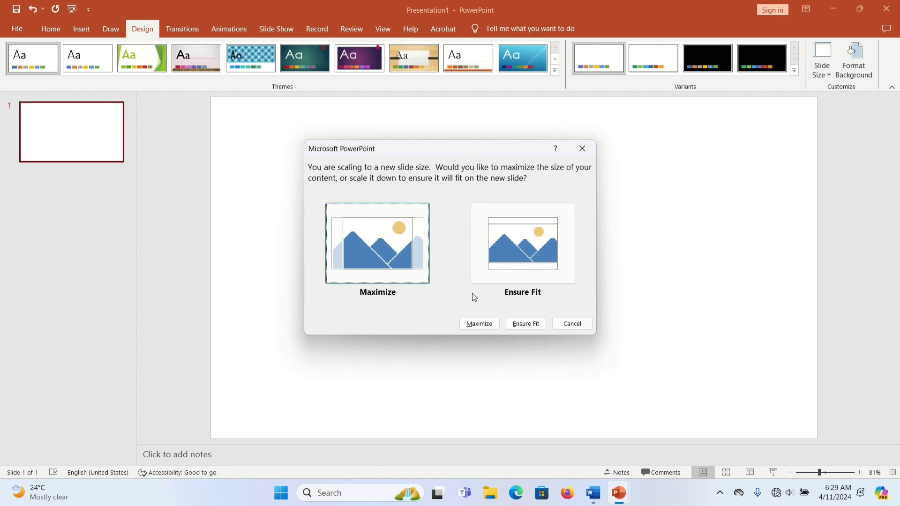
pyautogui.click(514, 274)
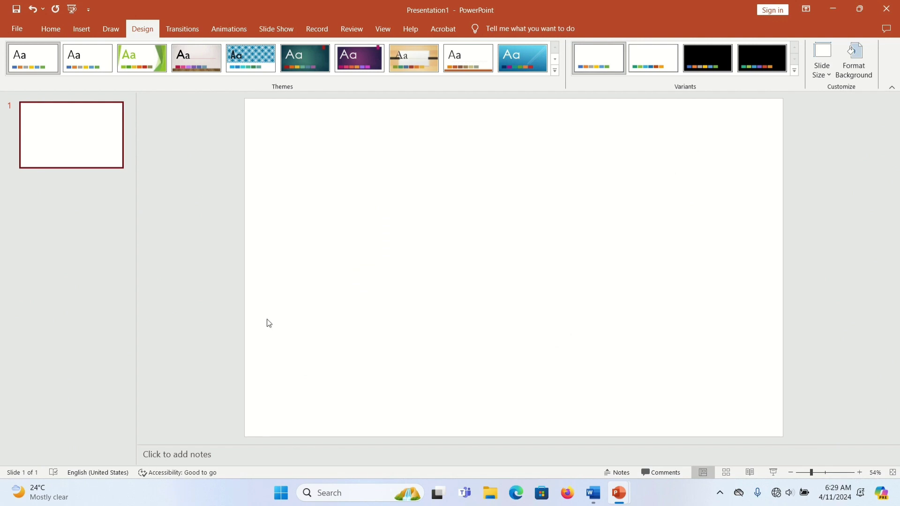
# Insert the PAPERBACK template picture from the LESSON PLAN folder onto the slide
pyautogui.click(81, 29)
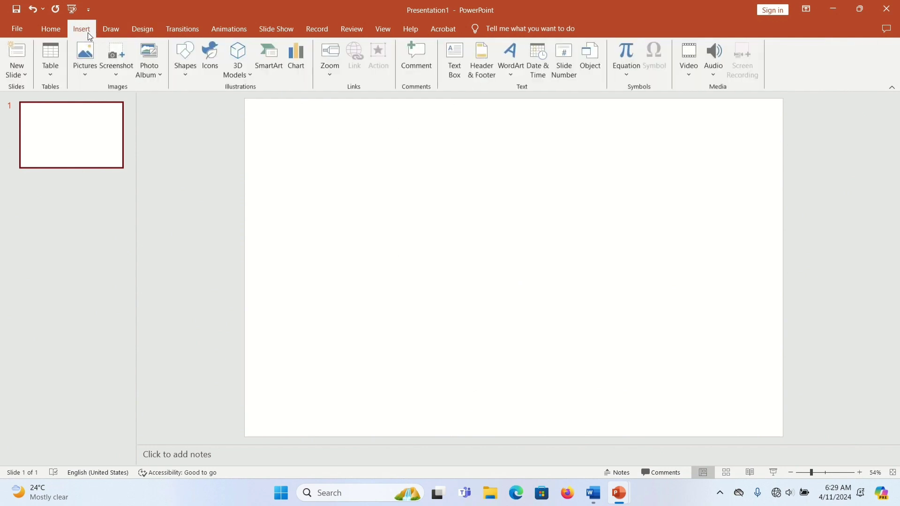
pyautogui.click(90, 74)
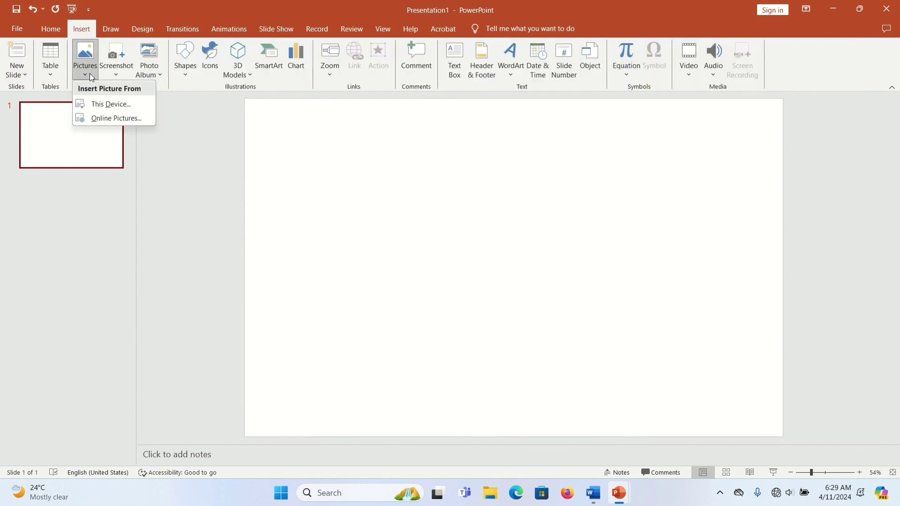
pyautogui.click(105, 104)
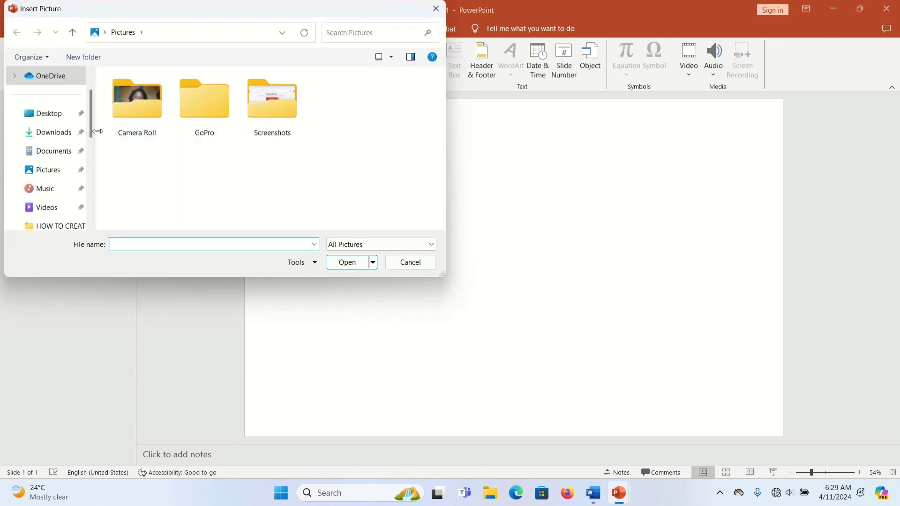
pyautogui.moveTo(89, 124); pyautogui.dragTo(95, 157)
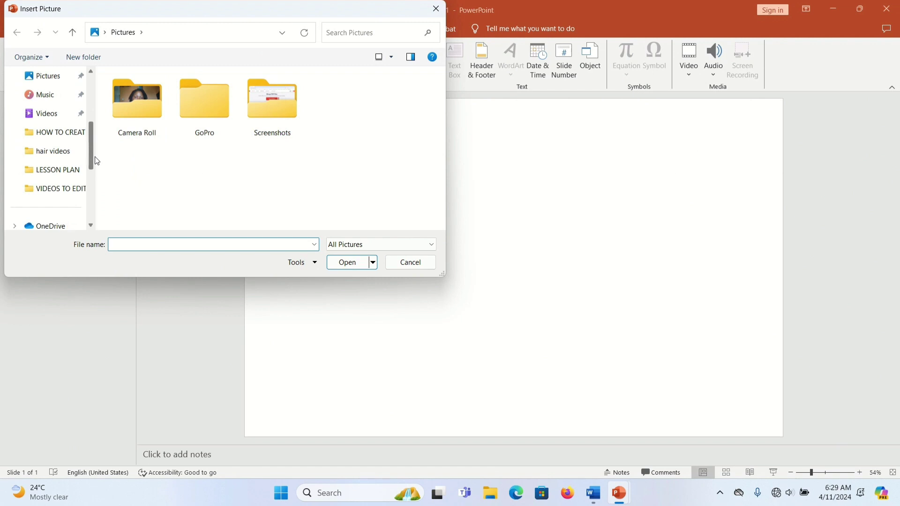
pyautogui.click(60, 169)
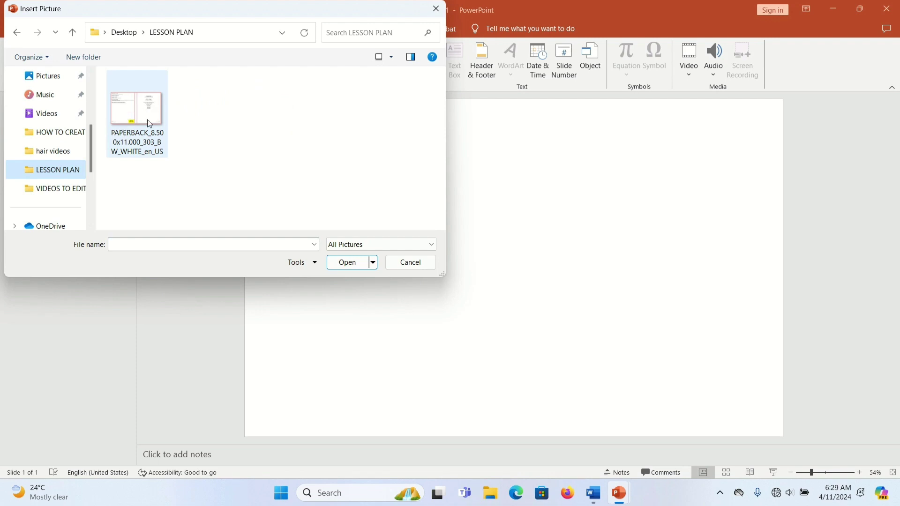
pyautogui.click(149, 122)
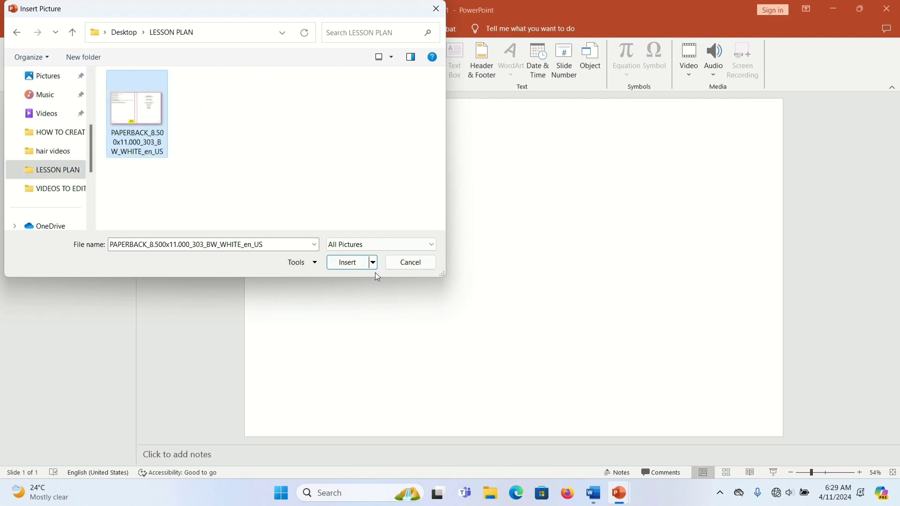
pyautogui.click(357, 263)
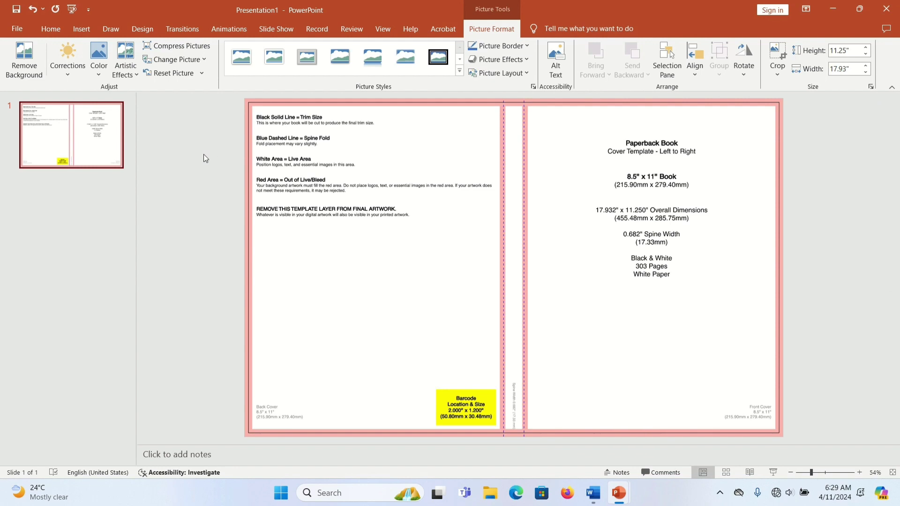
# Draw a rectangle from the slide's top-left corner to the spine, covering the back cover
pyautogui.click(83, 30)
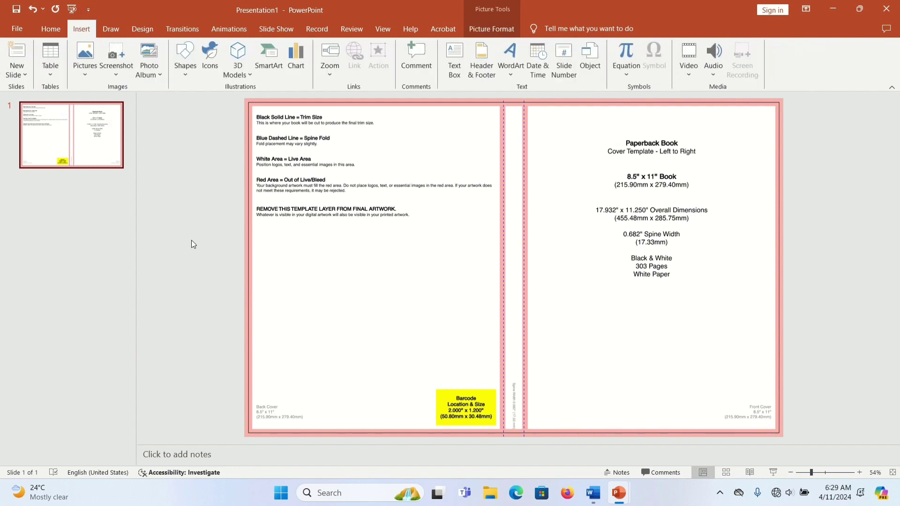
pyautogui.click(186, 73)
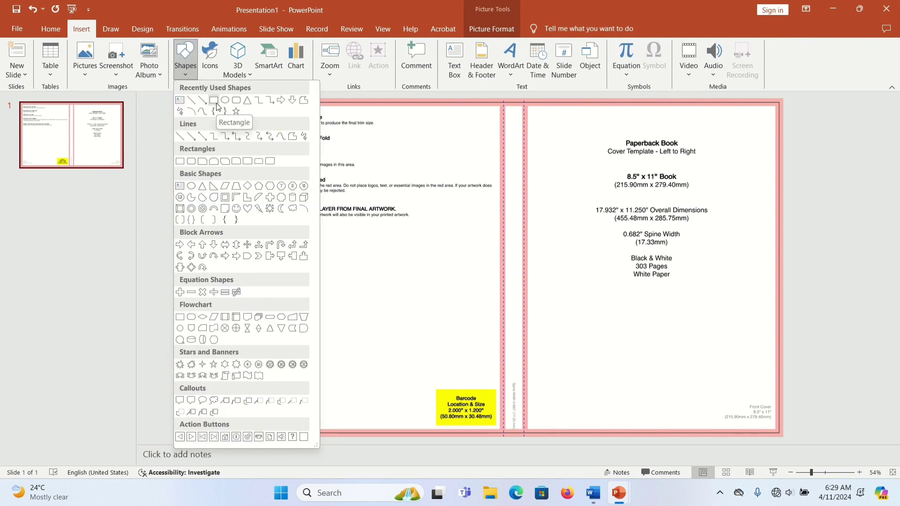
pyautogui.click(214, 101)
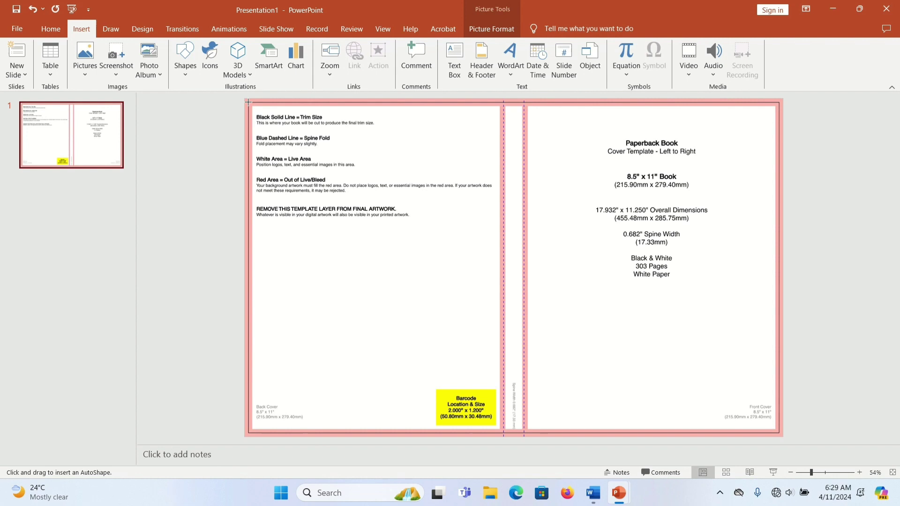
pyautogui.moveTo(248, 102); pyautogui.dragTo(504, 437)
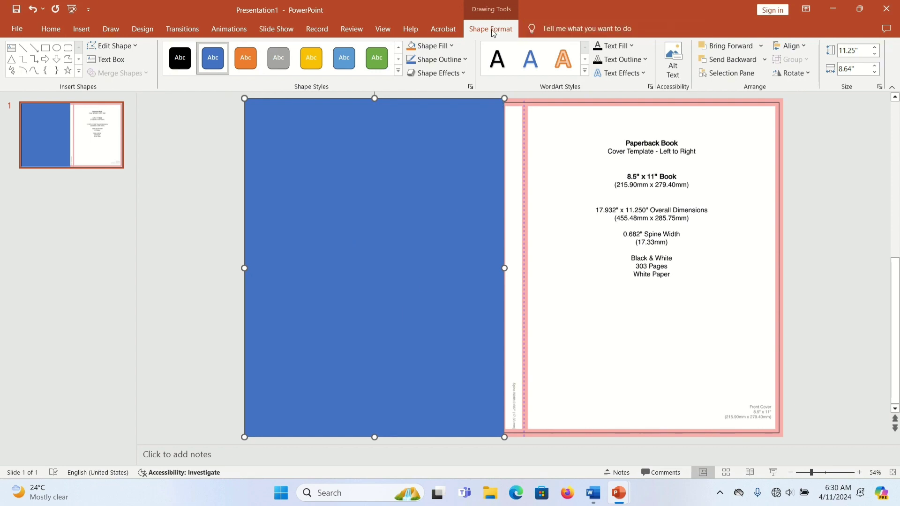
# Remove the blue rectangle's outline and bring up its Format Shape pane
pyautogui.click(205, 171)
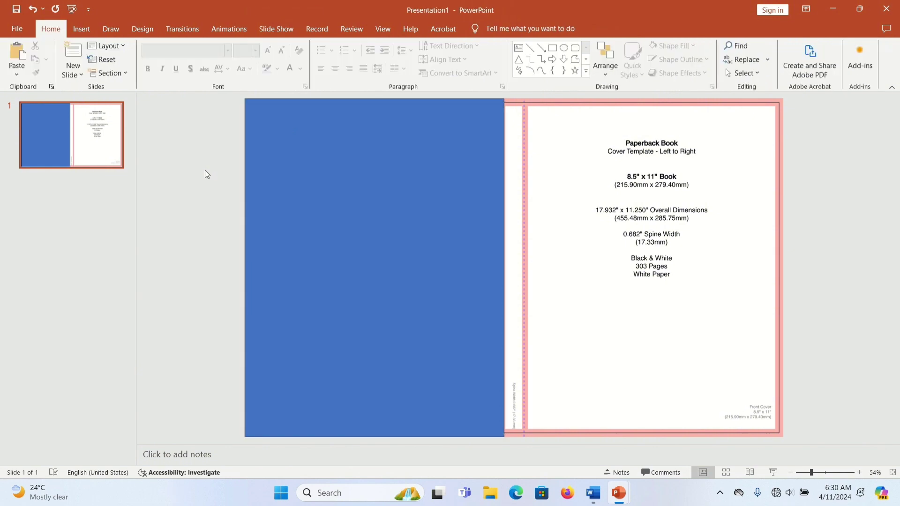
pyautogui.click(419, 180)
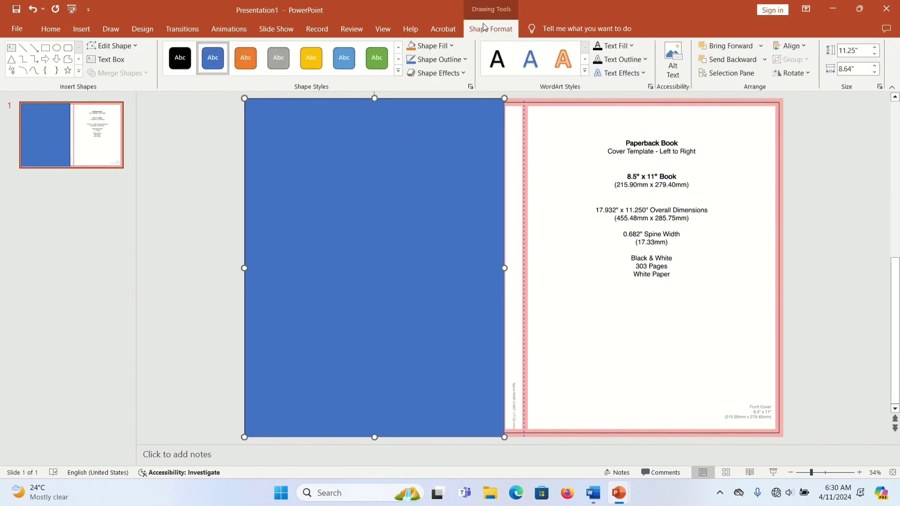
pyautogui.click(466, 59)
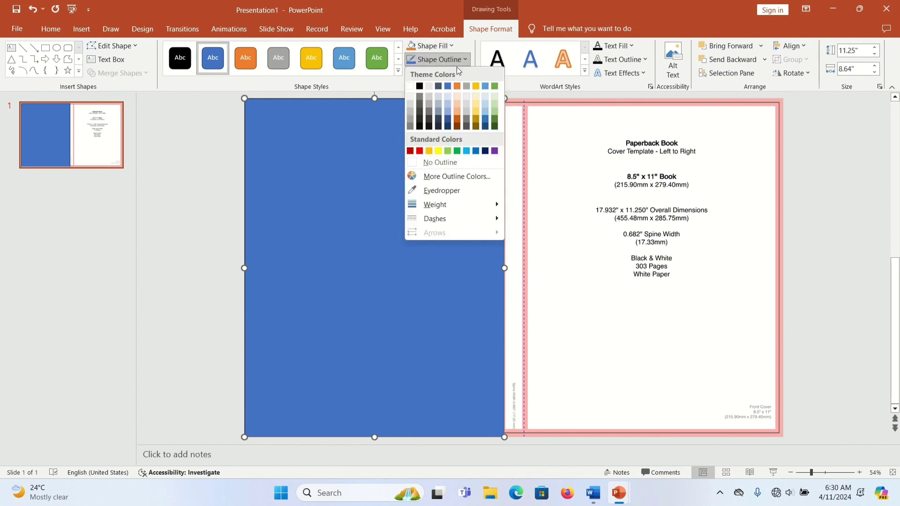
pyautogui.click(425, 163)
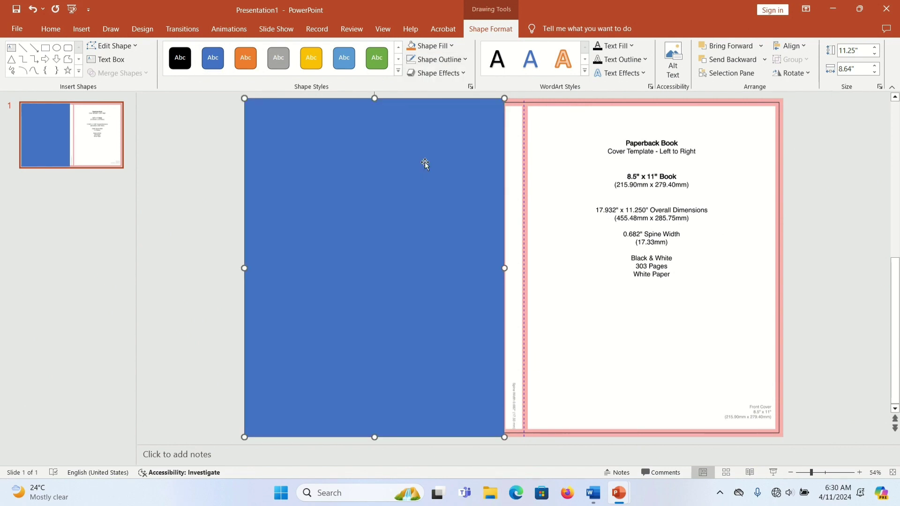
pyautogui.rightClick(412, 250)
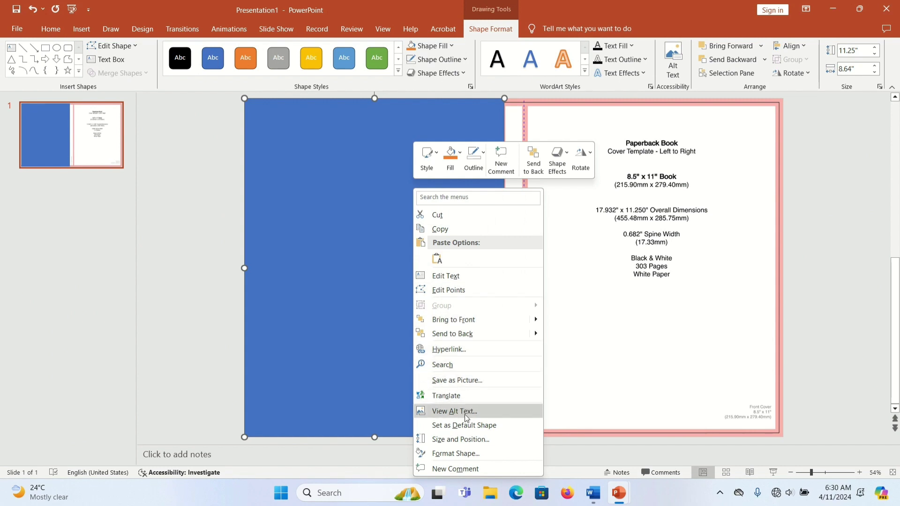
pyautogui.click(490, 454)
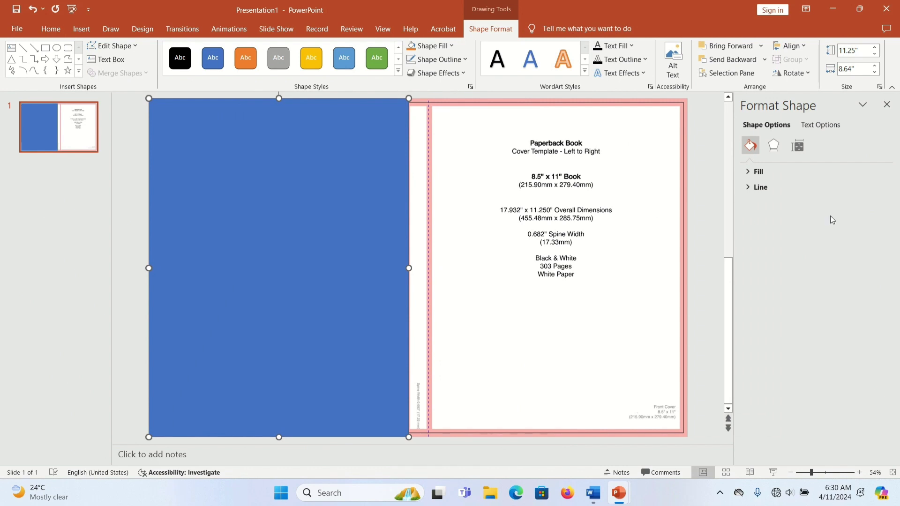
# Give the rectangle a gradient fill and darken its first stop to navy
pyautogui.click(765, 172)
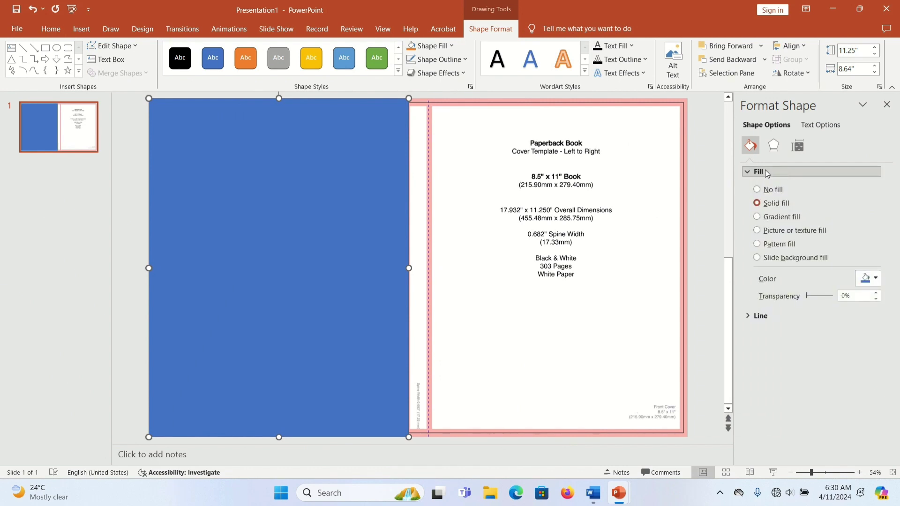
pyautogui.click(757, 217)
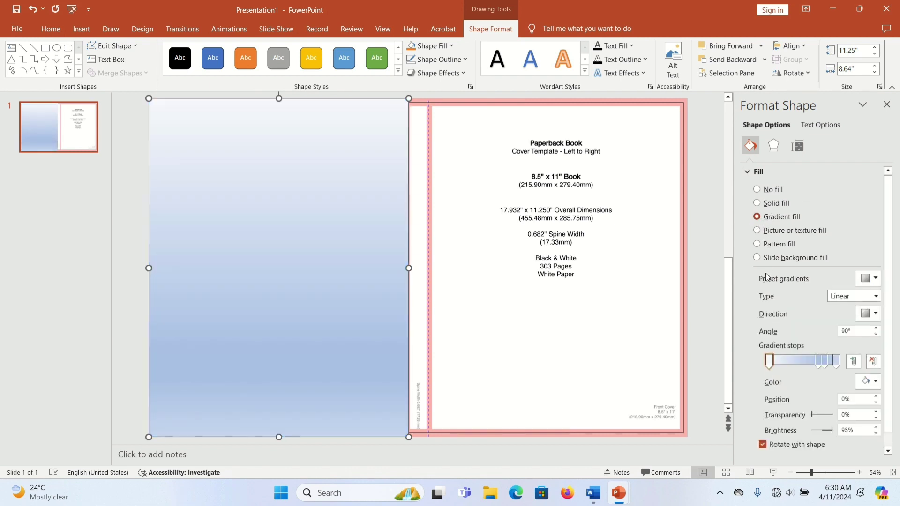
pyautogui.click(769, 359)
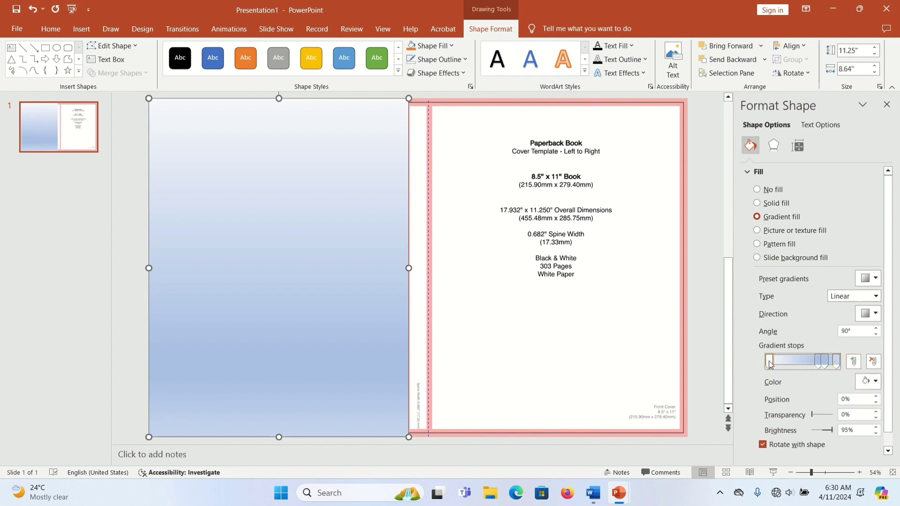
pyautogui.click(876, 381)
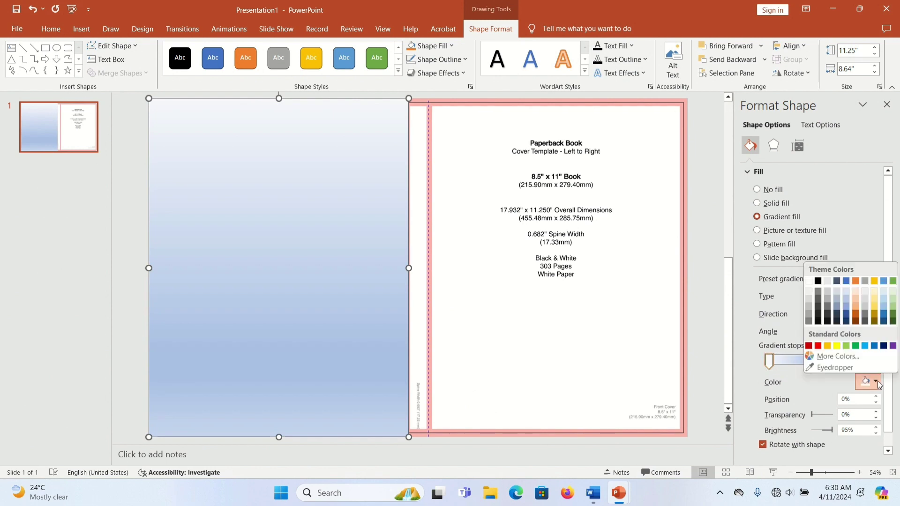
pyautogui.click(883, 346)
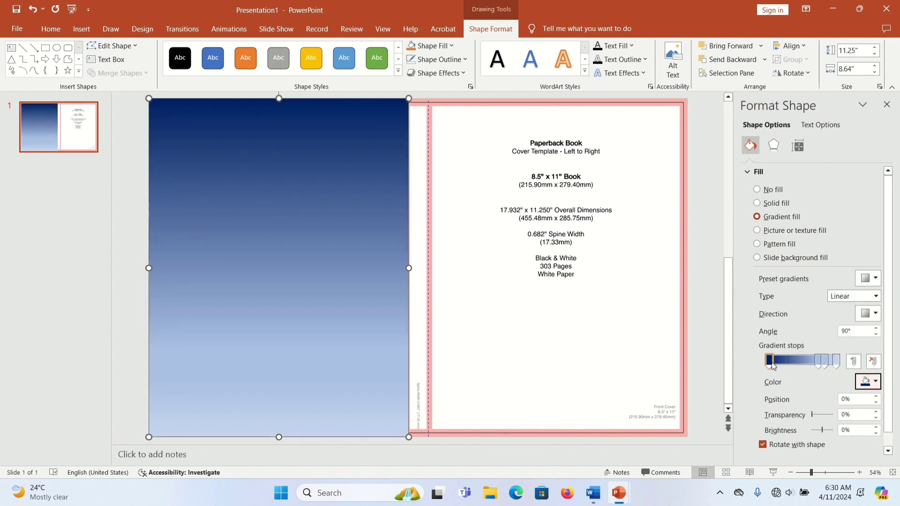
pyautogui.click(871, 381)
pyautogui.click(850, 358)
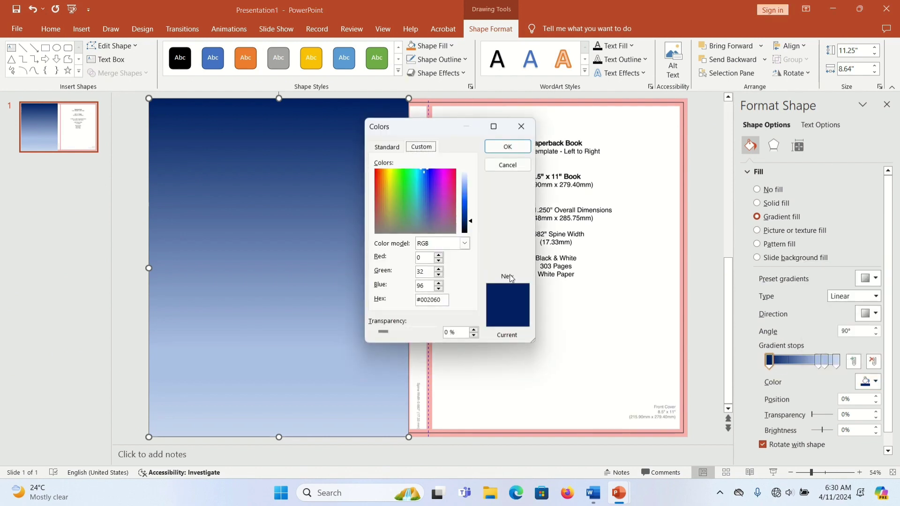
pyautogui.moveTo(472, 223); pyautogui.dragTo(469, 221)
pyautogui.click(508, 148)
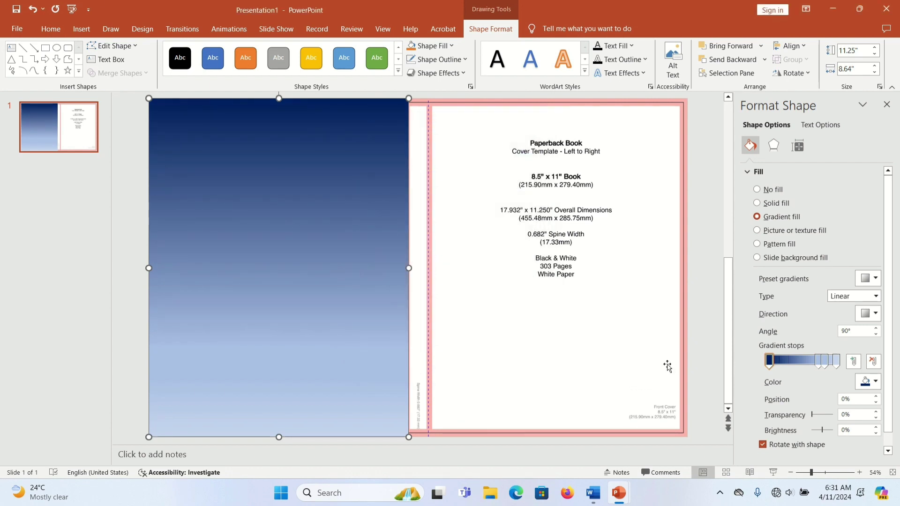
# Make the last gradient stop dark navy and move a light stop to about 64%
pyautogui.click(833, 363)
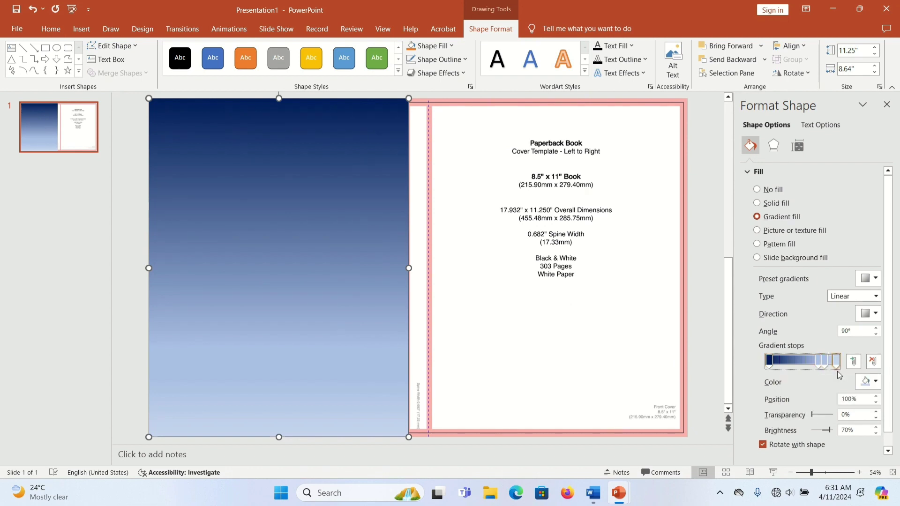
pyautogui.click(876, 382)
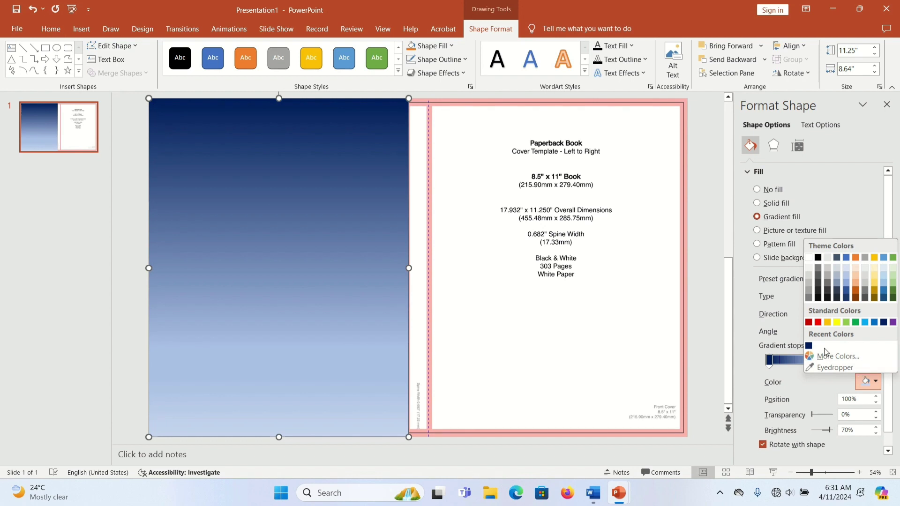
pyautogui.click(808, 347)
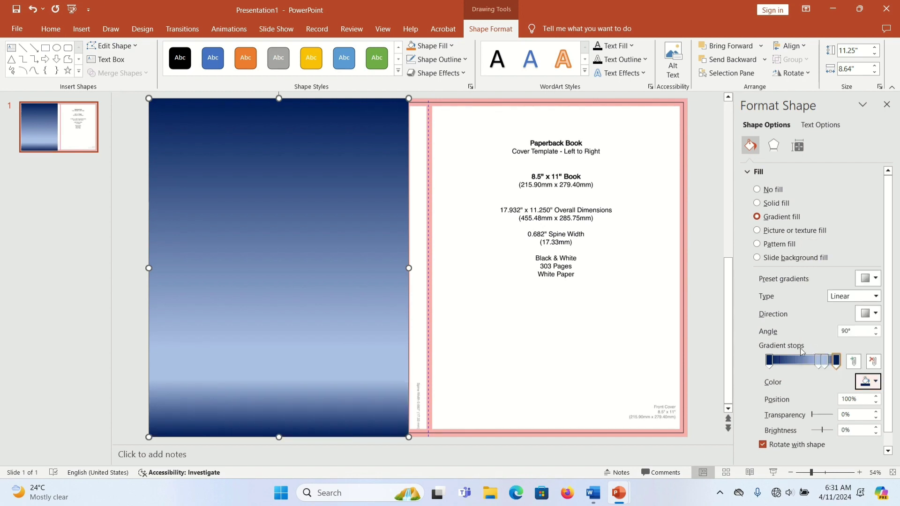
pyautogui.moveTo(818, 362)
pyautogui.mouseDown()
pyautogui.moveTo(828, 363)
pyautogui.moveTo(782, 362)
pyautogui.moveTo(817, 364)
pyautogui.mouseUp()
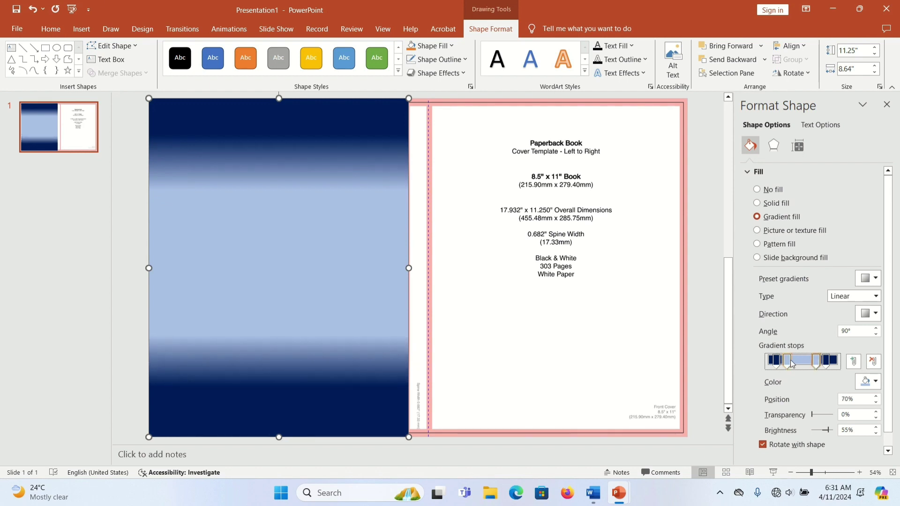
# Make the 27% and 70% gradient stops dark blue and the 40% stop purple
pyautogui.click(876, 382)
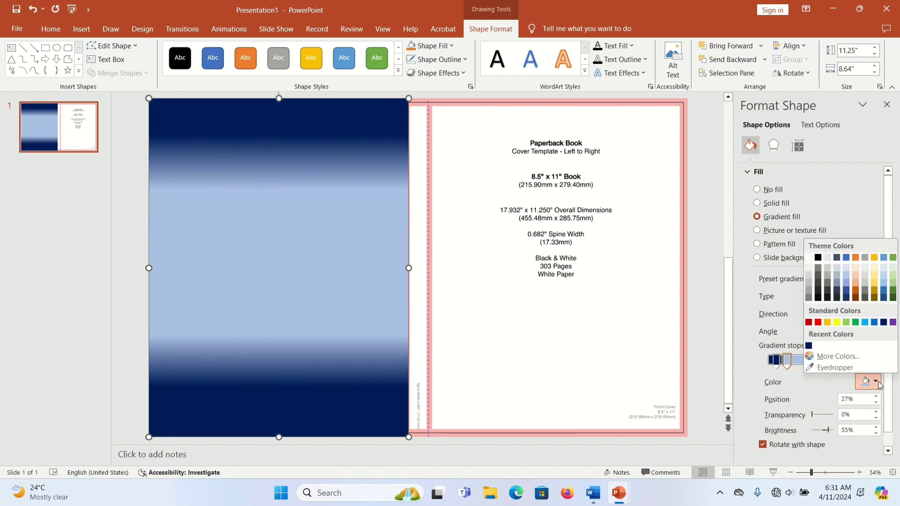
pyautogui.click(883, 322)
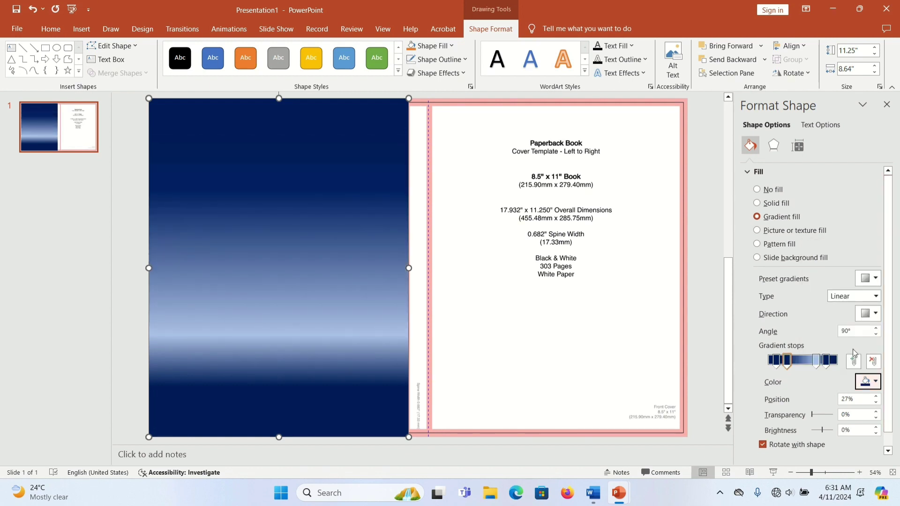
pyautogui.click(817, 360)
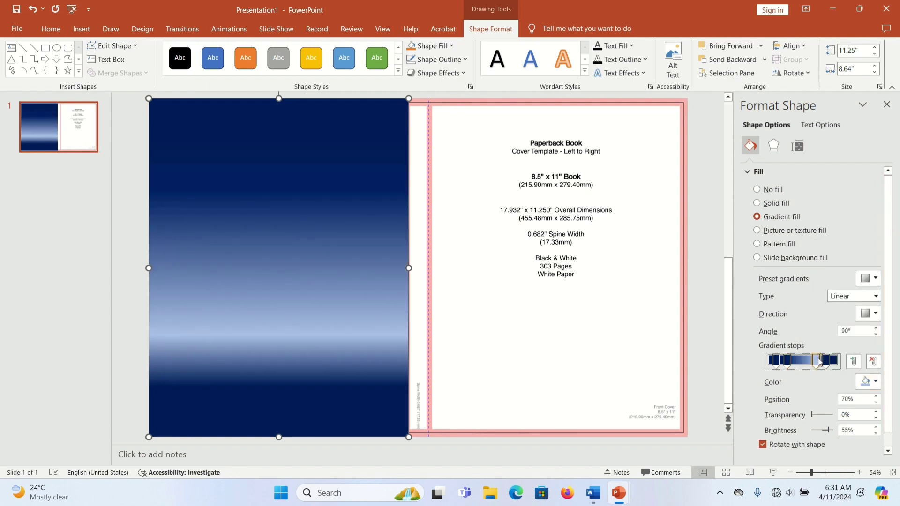
pyautogui.click(874, 383)
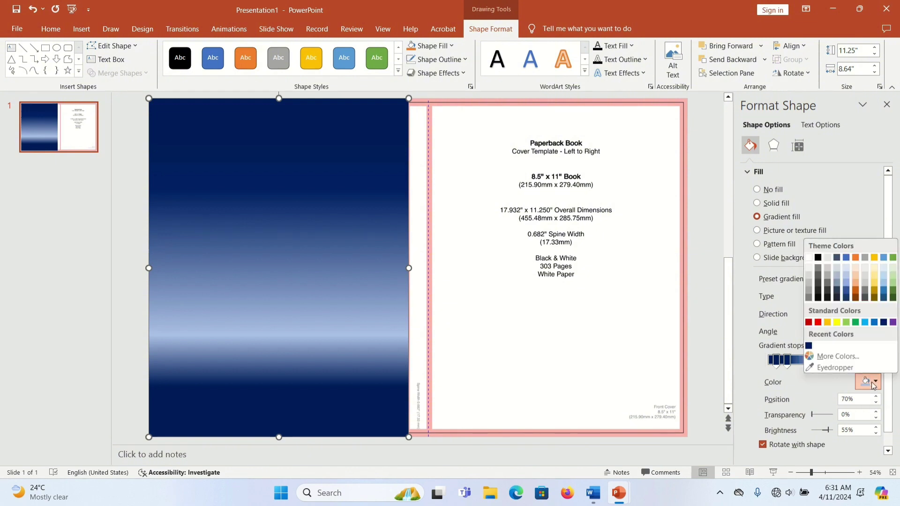
pyautogui.click(884, 323)
pyautogui.click(796, 360)
pyautogui.click(874, 383)
pyautogui.click(893, 321)
pyautogui.click(874, 382)
pyautogui.click(838, 356)
pyautogui.click(530, 330)
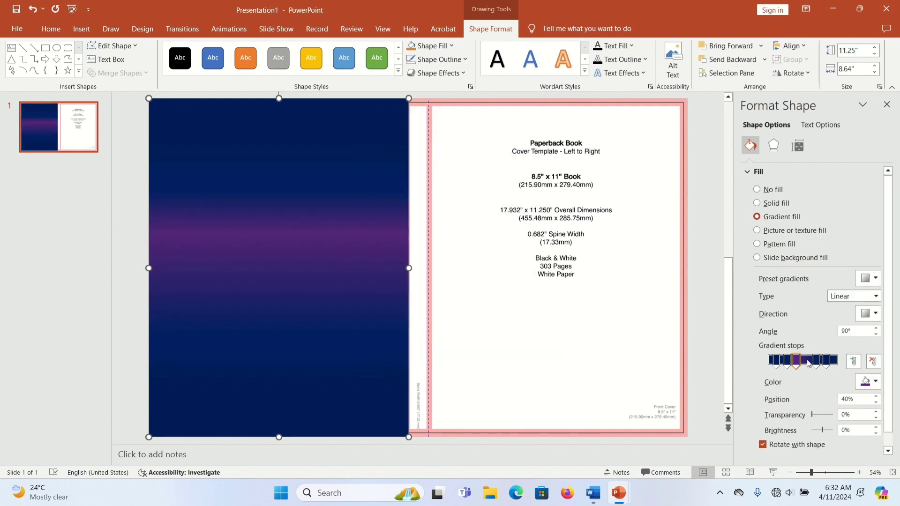
# Add a gradient stop at 43% and try diagonal, then vertical-band gradient directions
pyautogui.click(853, 361)
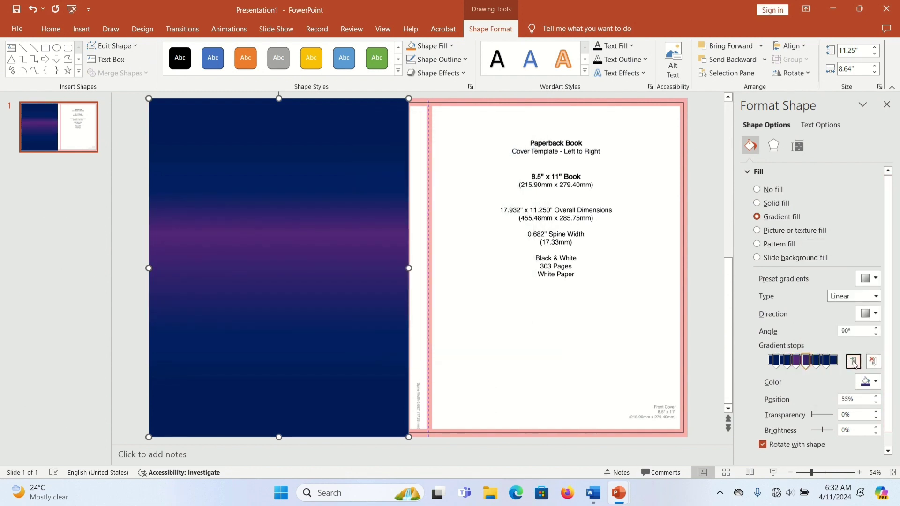
pyautogui.moveTo(805, 360); pyautogui.dragTo(799, 366)
pyautogui.click(819, 363)
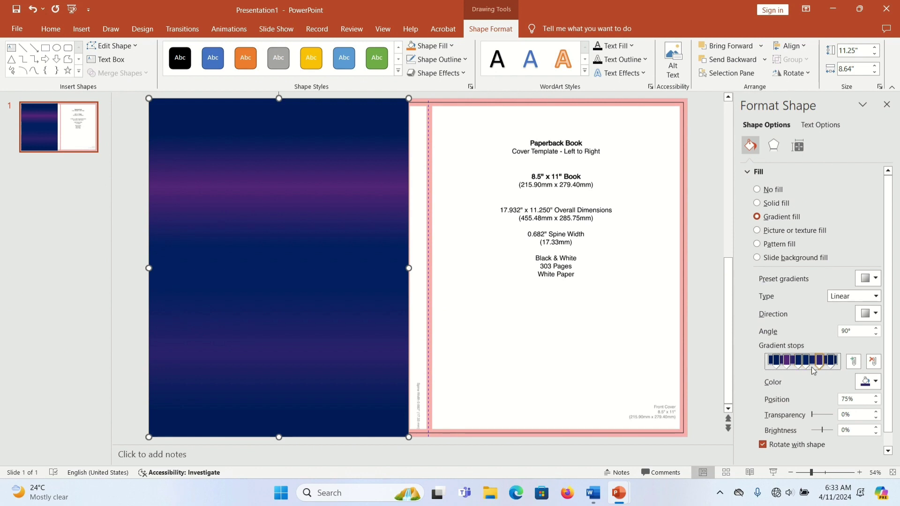
pyautogui.click(876, 315)
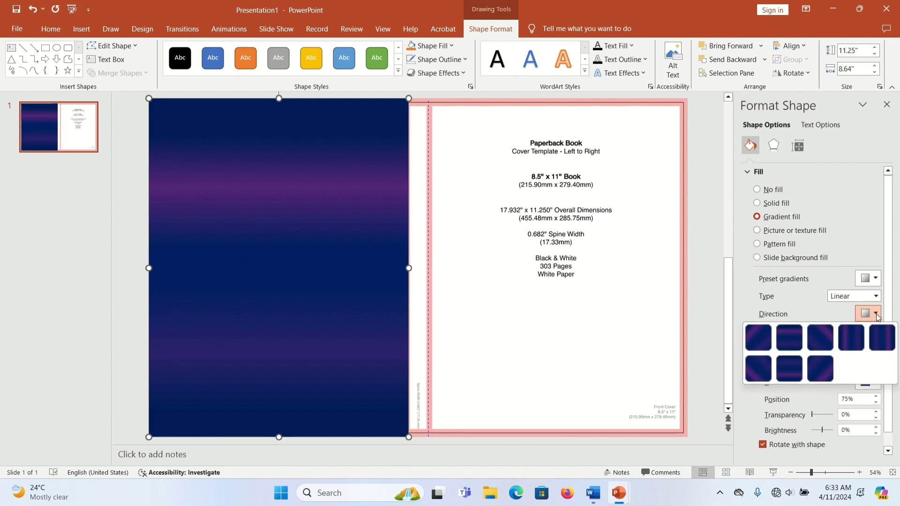
pyautogui.click(820, 337)
pyautogui.click(875, 313)
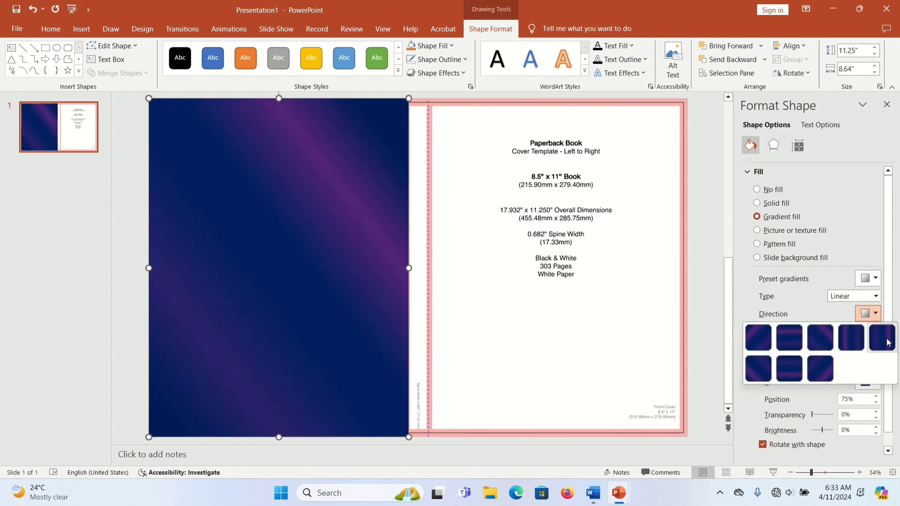
pyautogui.click(886, 341)
# Move the purple stop to 47% and give it a darker custom purple
pyautogui.click(788, 363)
pyautogui.click(853, 360)
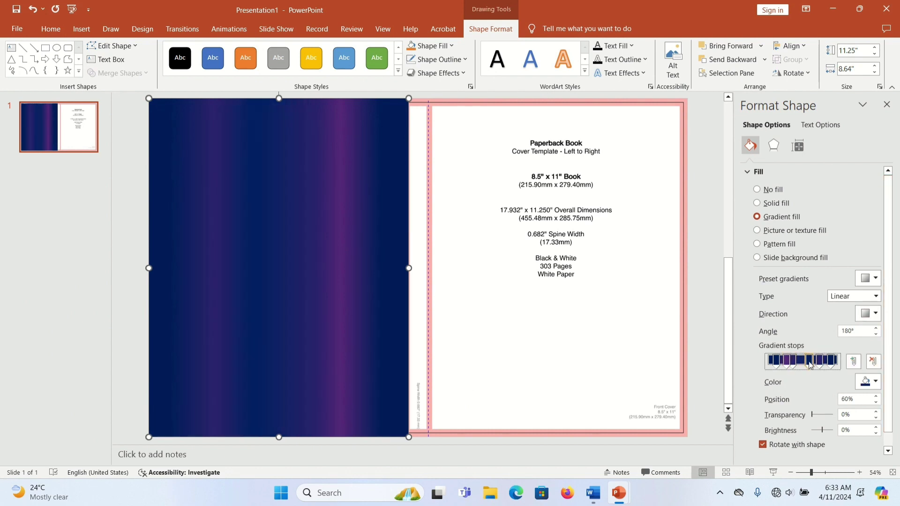
pyautogui.click(874, 382)
pyautogui.click(883, 323)
pyautogui.click(868, 381)
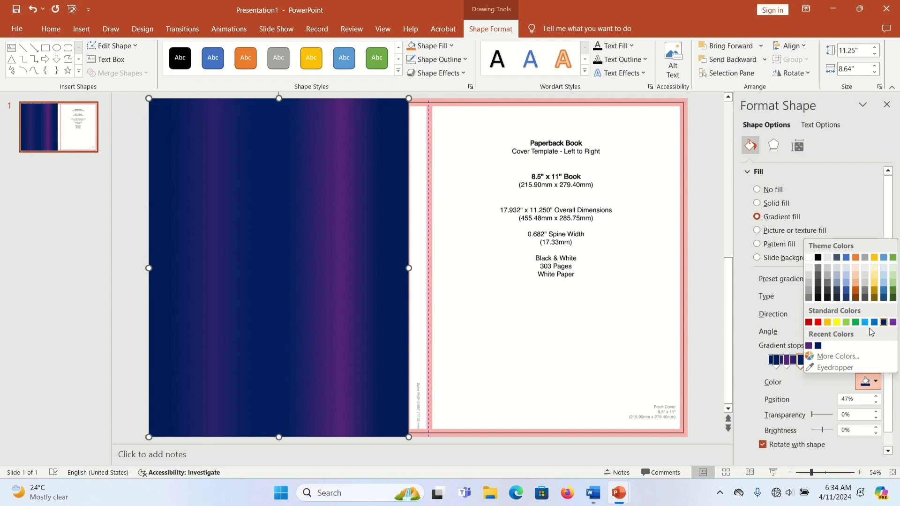
pyautogui.click(837, 356)
pyautogui.click(441, 176)
pyautogui.moveTo(471, 225); pyautogui.dragTo(469, 225)
pyautogui.click(507, 146)
pyautogui.click(874, 381)
pyautogui.click(837, 356)
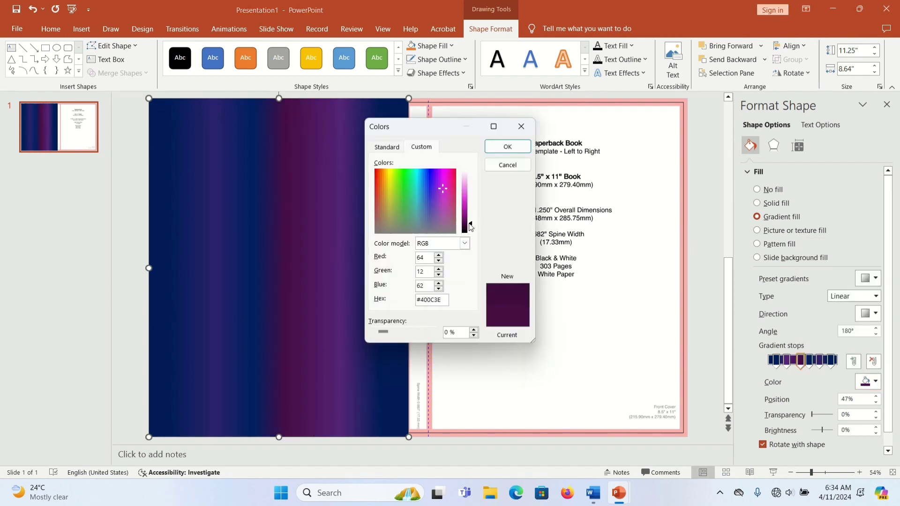
pyautogui.click(508, 147)
# Remove the 26% purple stop, add two stops, and set the gradient to Linear Down (90°)
pyautogui.click(787, 361)
pyautogui.moveTo(788, 363)
pyautogui.mouseDown()
pyautogui.moveTo(799, 364)
pyautogui.moveTo(791, 368)
pyautogui.mouseUp()
pyautogui.click(853, 360)
pyautogui.click(853, 360)
pyautogui.click(873, 361)
pyautogui.click(875, 314)
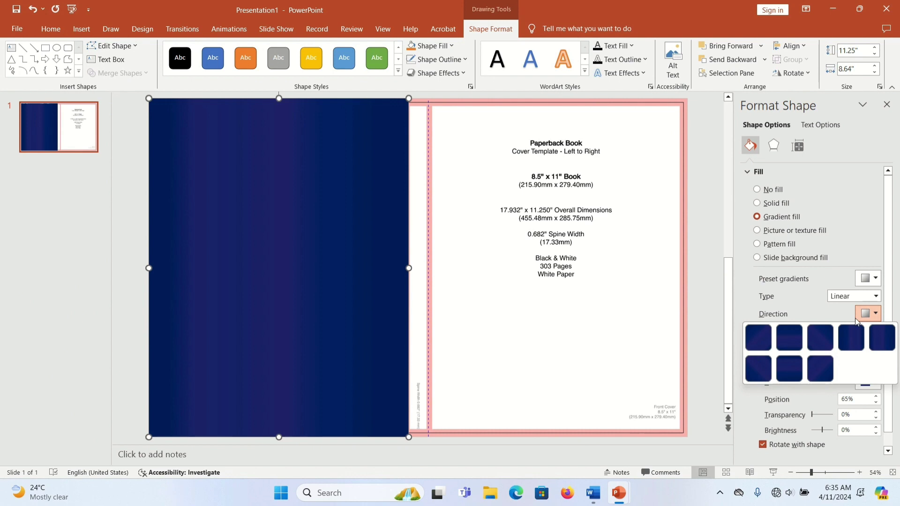
pyautogui.click(853, 334)
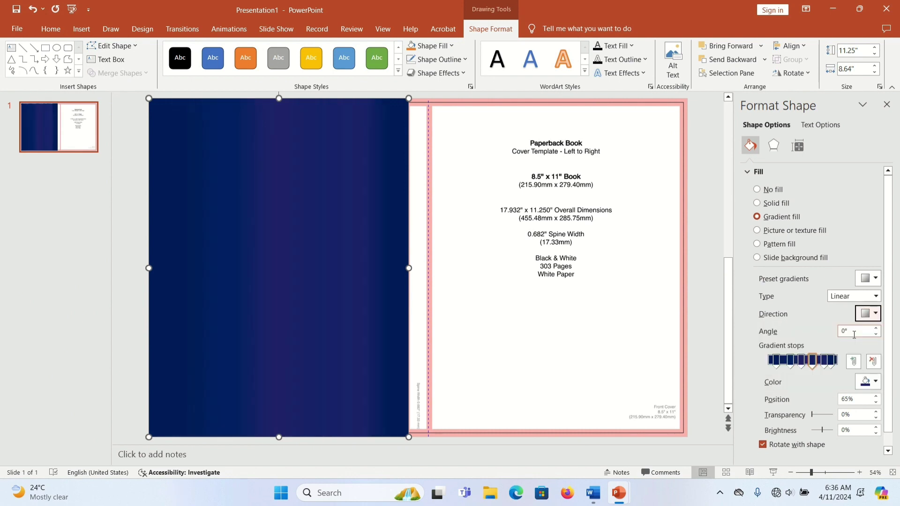
pyautogui.click(874, 314)
pyautogui.click(800, 337)
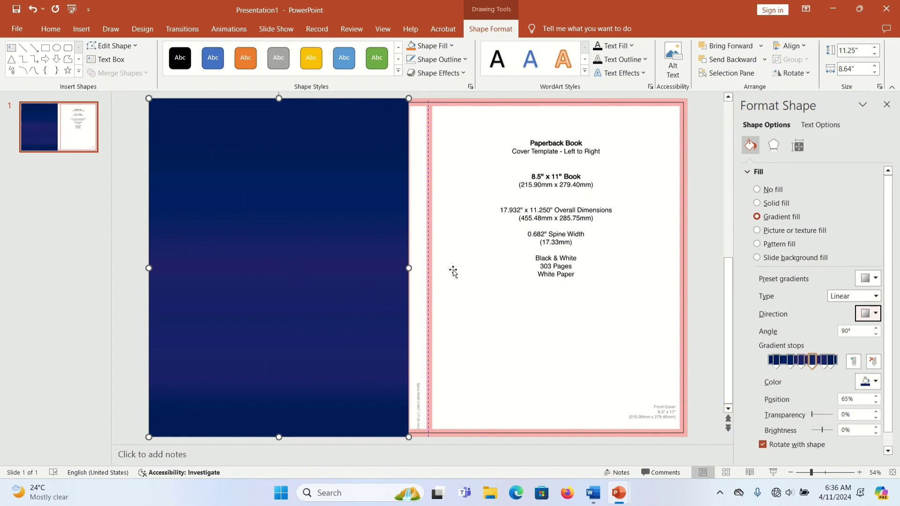
# Close the Format Shape pane and reselect the back-cover rectangle
pyautogui.click(886, 104)
pyautogui.click(207, 261)
pyautogui.click(311, 196)
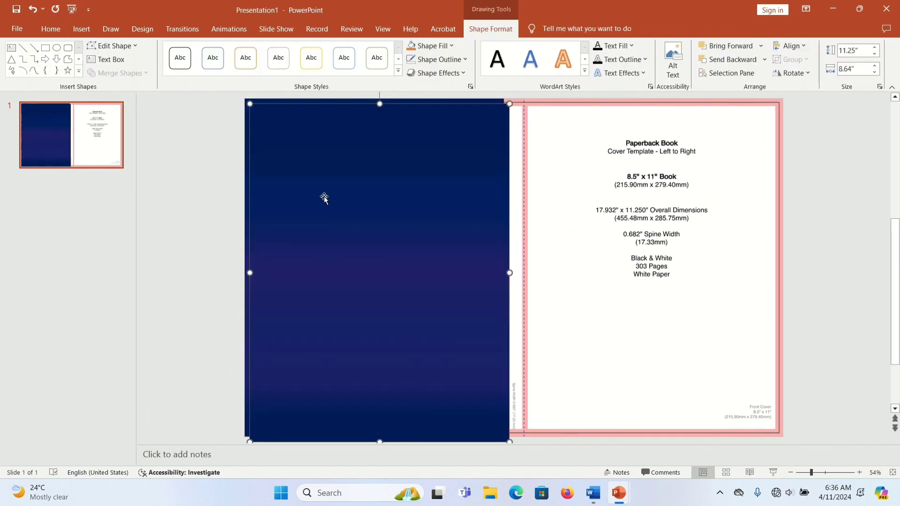
# Copy the navy rectangle over the front cover and place a 1-inch-wide copy over the spine
pyautogui.moveTo(346, 234); pyautogui.dragTo(619, 228)
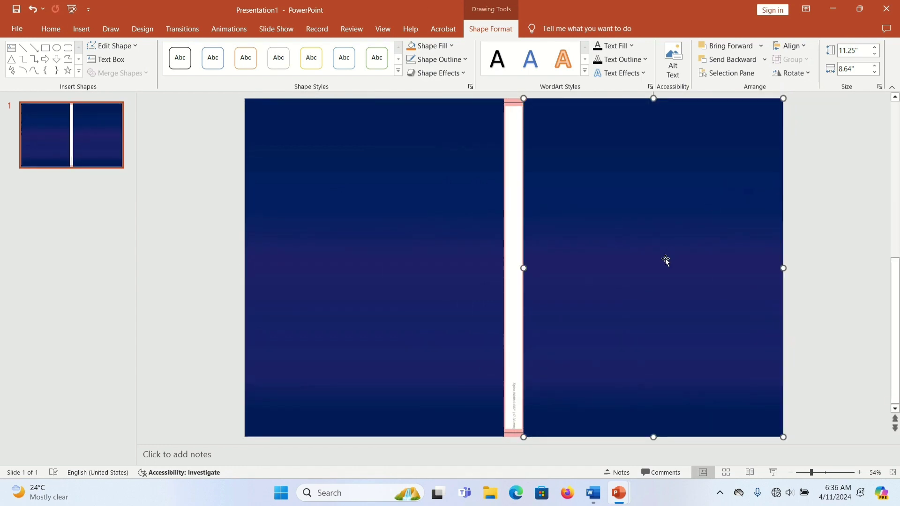
pyautogui.hotkey('ctrl', 'z')
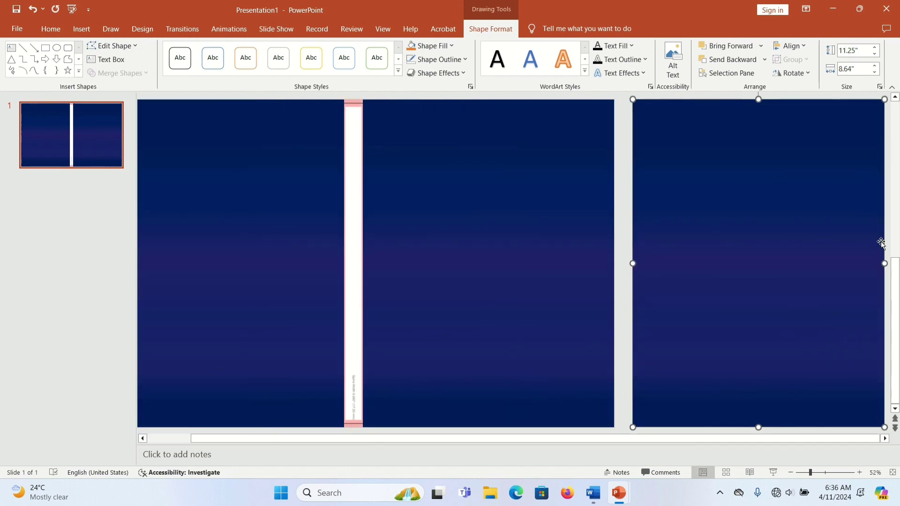
pyautogui.moveTo(886, 263); pyautogui.dragTo(665, 262)
pyautogui.moveTo(814, 191); pyautogui.dragTo(512, 191)
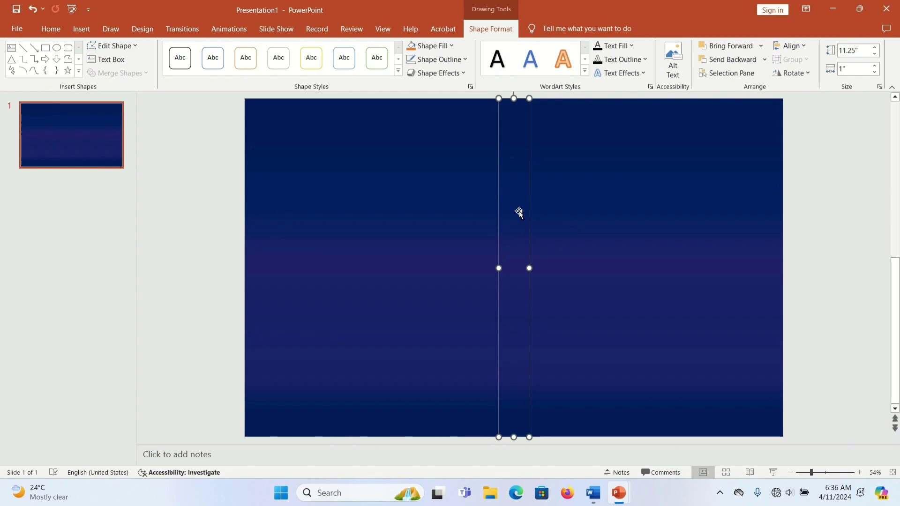
# Open the spine strip's fill settings, shift a stop to 48% and remove the rightmost stop
pyautogui.rightClick(508, 190)
pyautogui.click(571, 453)
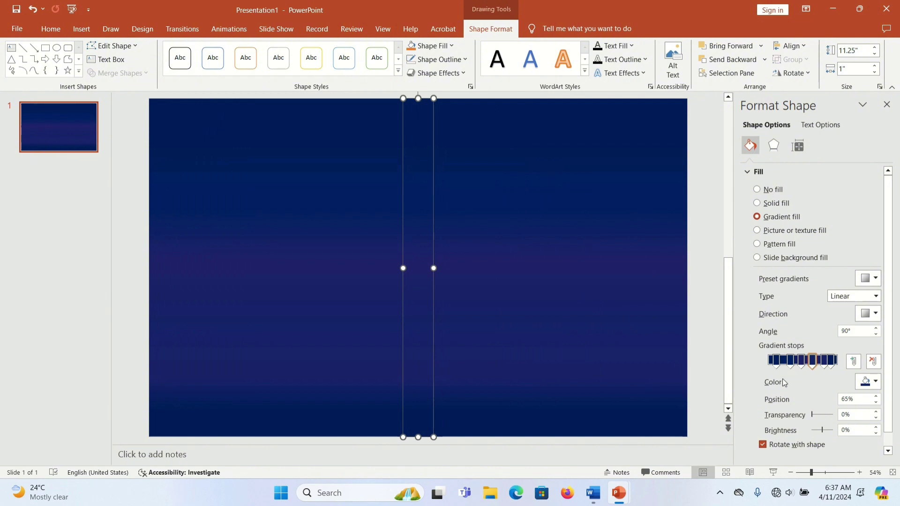
pyautogui.moveTo(812, 360); pyautogui.dragTo(801, 360)
pyautogui.click(831, 359)
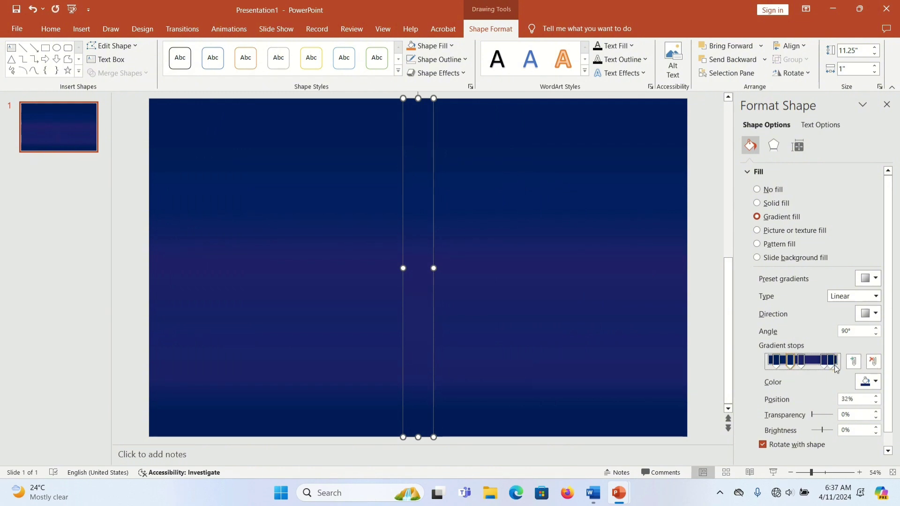
pyautogui.click(873, 361)
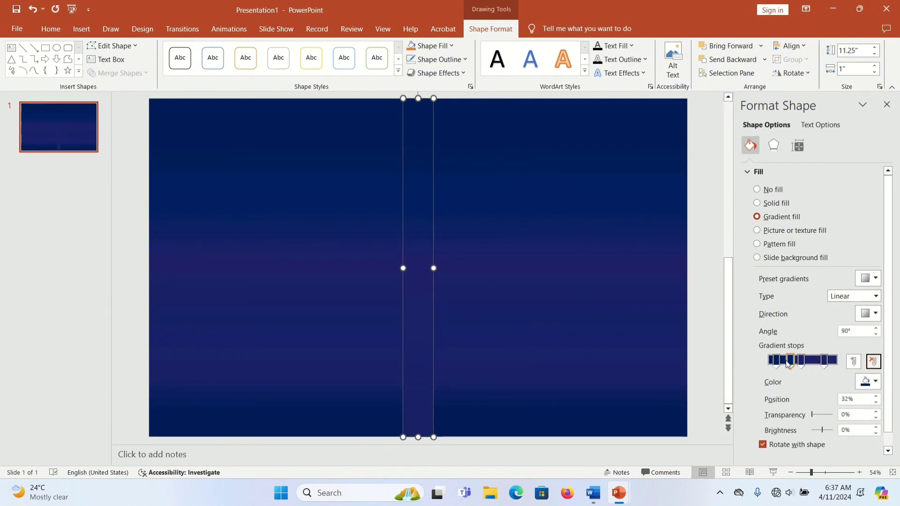
pyautogui.click(815, 361)
pyautogui.click(836, 360)
pyautogui.click(868, 381)
# Make the right-end gradient stop a dark blue shade
pyautogui.click(840, 348)
pyautogui.click(874, 382)
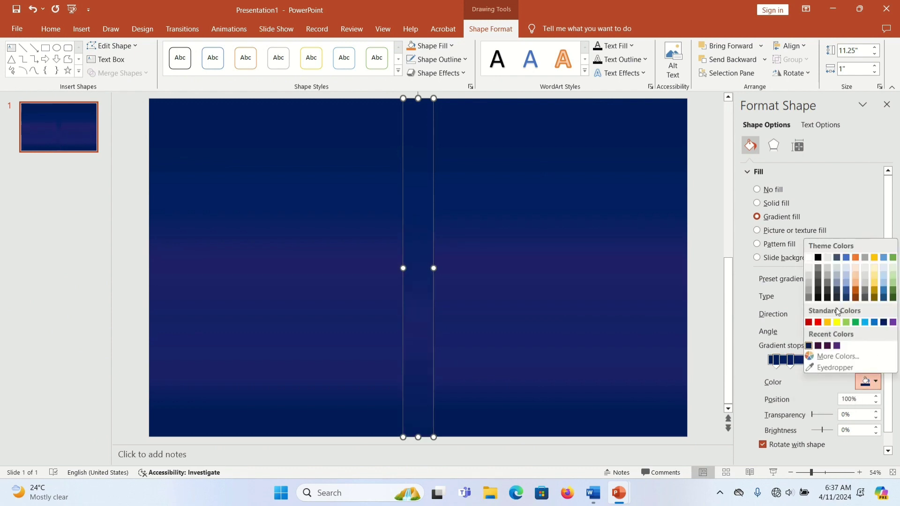
pyautogui.click(836, 298)
pyautogui.click(872, 381)
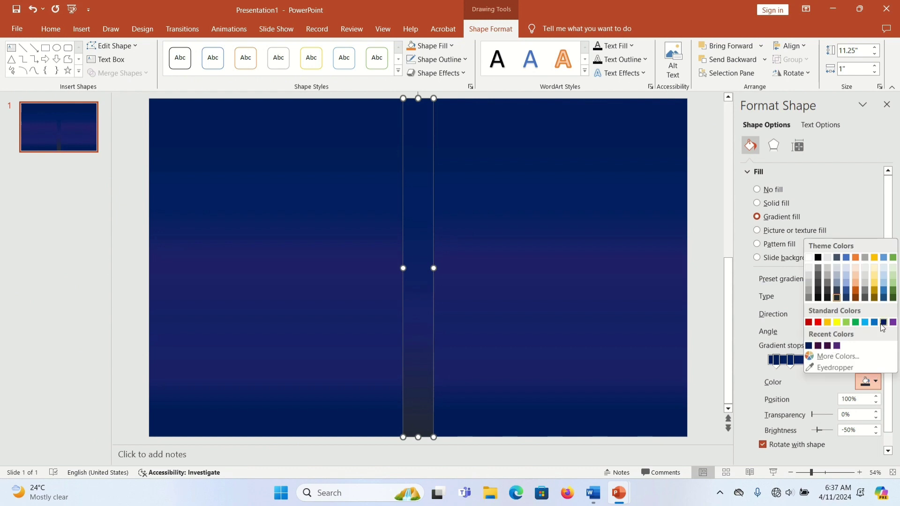
pyautogui.click(846, 298)
pyautogui.doubleClick(832, 359)
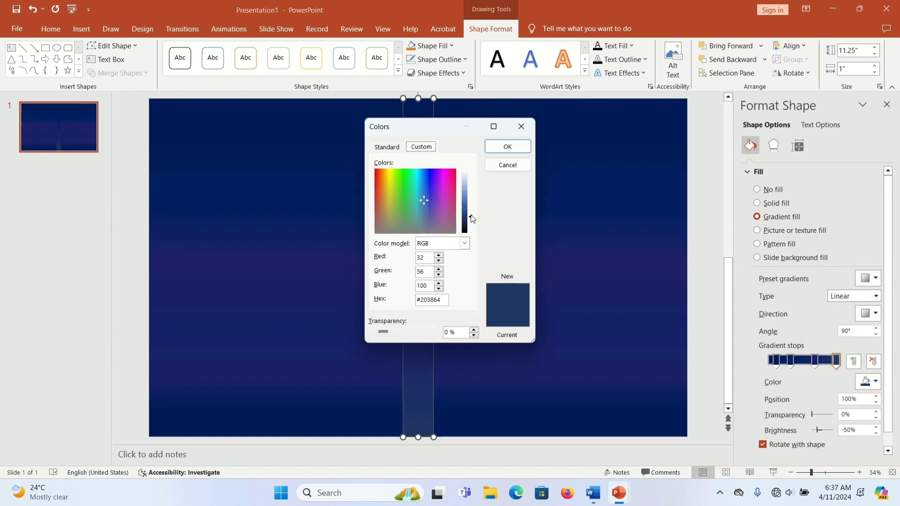
pyautogui.click(506, 165)
pyautogui.click(775, 360)
pyautogui.click(874, 382)
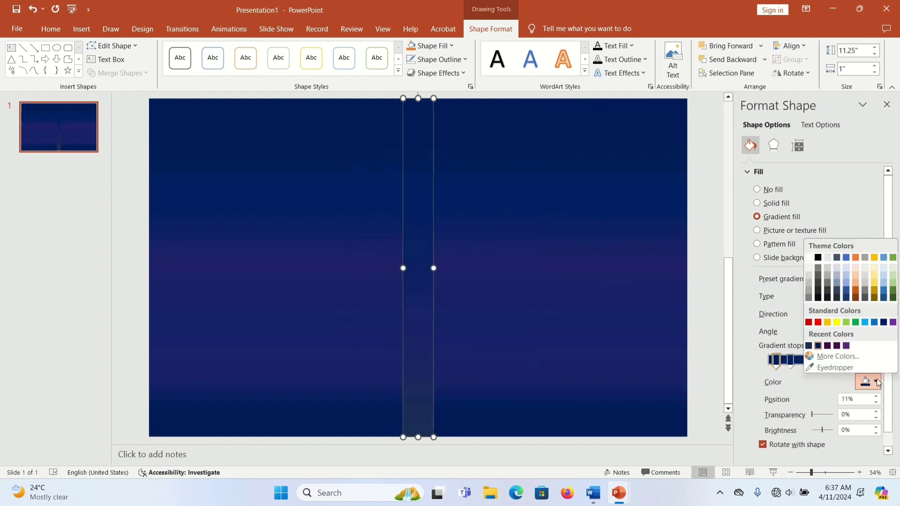
pyautogui.click(808, 345)
# Run the spine gradient across its width at 180°, move a stop to 55% and add a bluer stop
pyautogui.click(875, 313)
pyautogui.click(880, 337)
pyautogui.moveTo(790, 360); pyautogui.dragTo(807, 363)
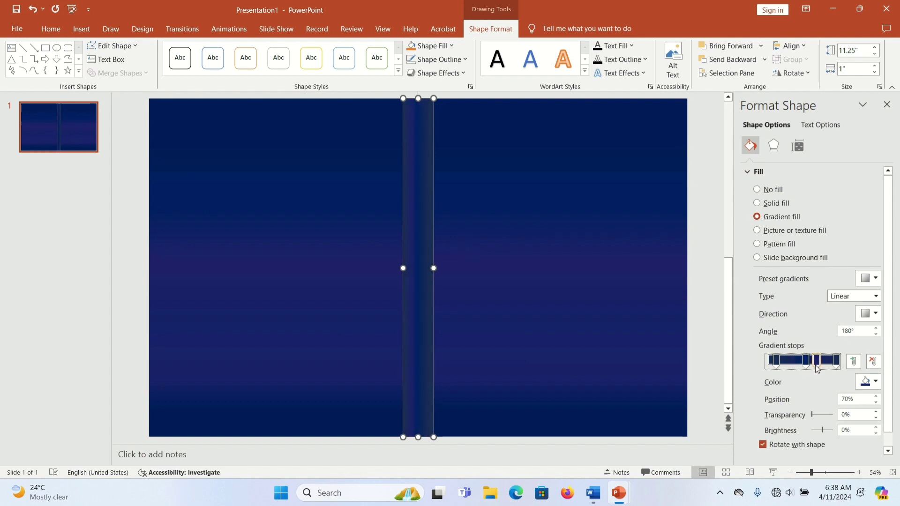
pyautogui.click(875, 382)
pyautogui.click(880, 344)
pyautogui.click(794, 361)
pyautogui.click(874, 382)
pyautogui.click(812, 343)
pyautogui.click(801, 361)
# Try several colours on the 80% stop, ending with a standard purple
pyautogui.click(822, 361)
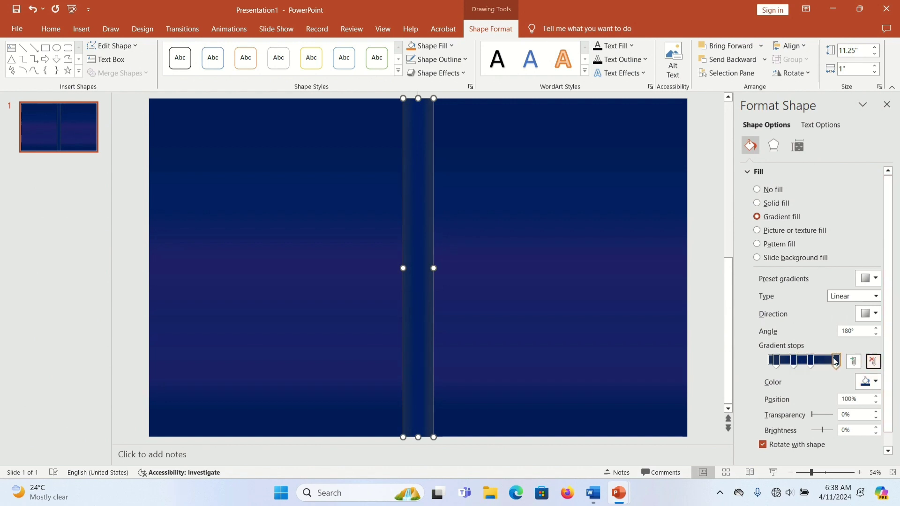
pyautogui.click(874, 381)
pyautogui.click(886, 324)
pyautogui.click(874, 382)
pyautogui.click(841, 345)
pyautogui.click(874, 382)
pyautogui.click(818, 346)
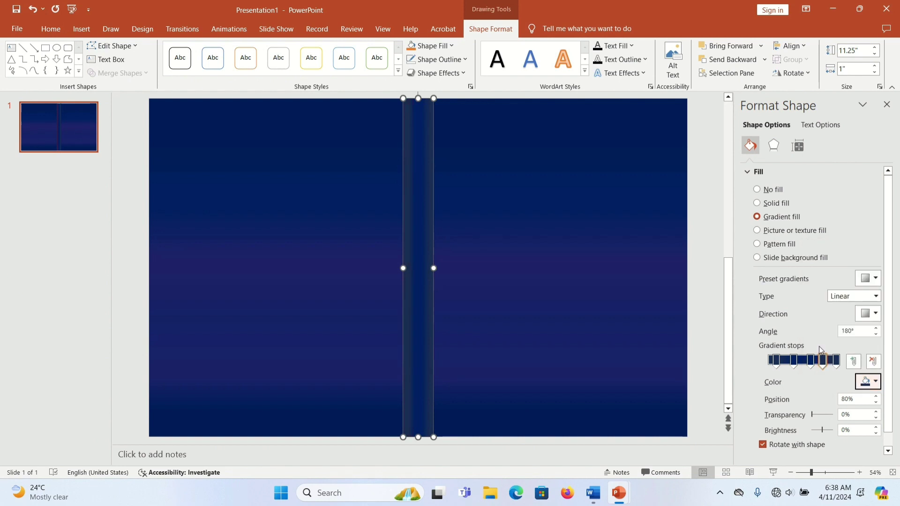
pyautogui.click(876, 380)
pyautogui.click(892, 323)
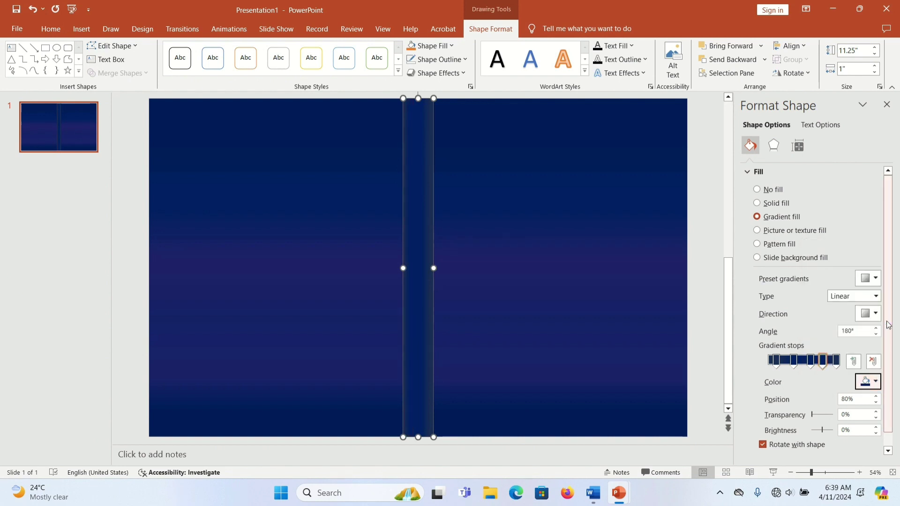
# Make the 80% stop a darker custom purple via More Colors
pyautogui.click(876, 381)
pyautogui.click(892, 322)
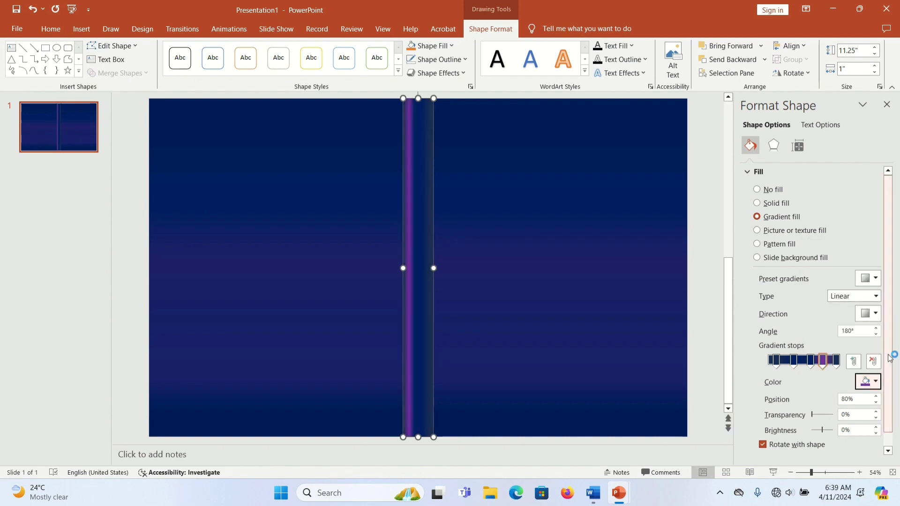
pyautogui.click(875, 381)
pyautogui.click(832, 356)
pyautogui.moveTo(470, 201); pyautogui.dragTo(470, 220)
pyautogui.click(524, 147)
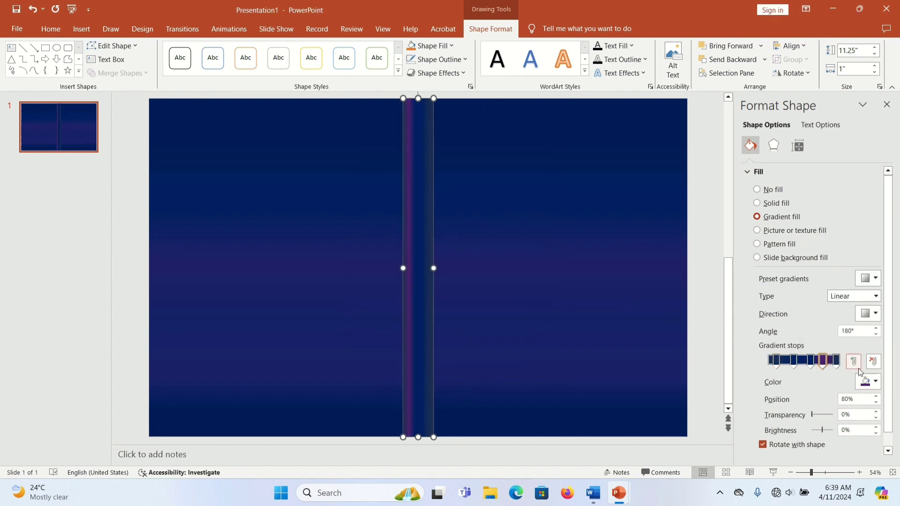
# Add a gradient stop at about 59% and remove two other stops
pyautogui.click(786, 362)
pyautogui.moveTo(788, 370); pyautogui.dragTo(812, 366)
pyautogui.click(821, 365)
pyautogui.click(776, 362)
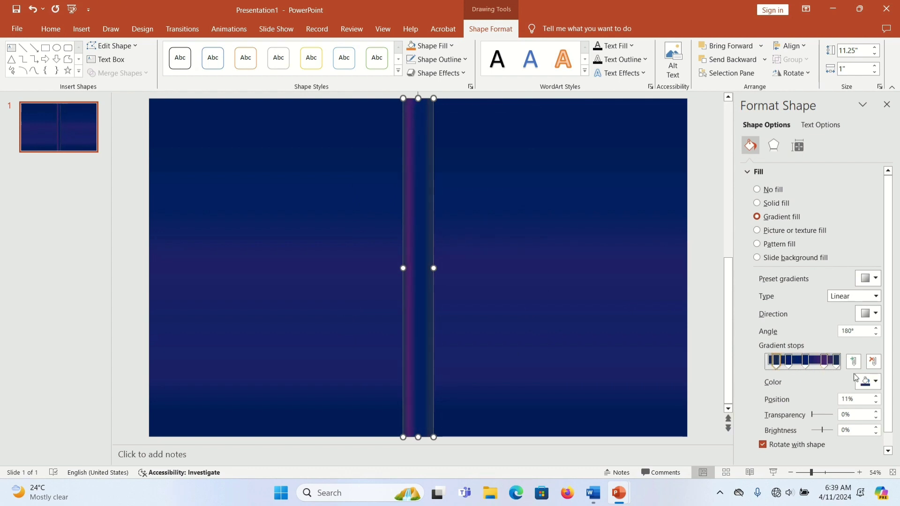
pyautogui.click(836, 364)
pyautogui.click(872, 360)
pyautogui.click(872, 361)
# Move the 91% stop to 39% and try a darker custom purple, then undo it
pyautogui.click(824, 365)
pyautogui.moveTo(825, 365); pyautogui.dragTo(795, 364)
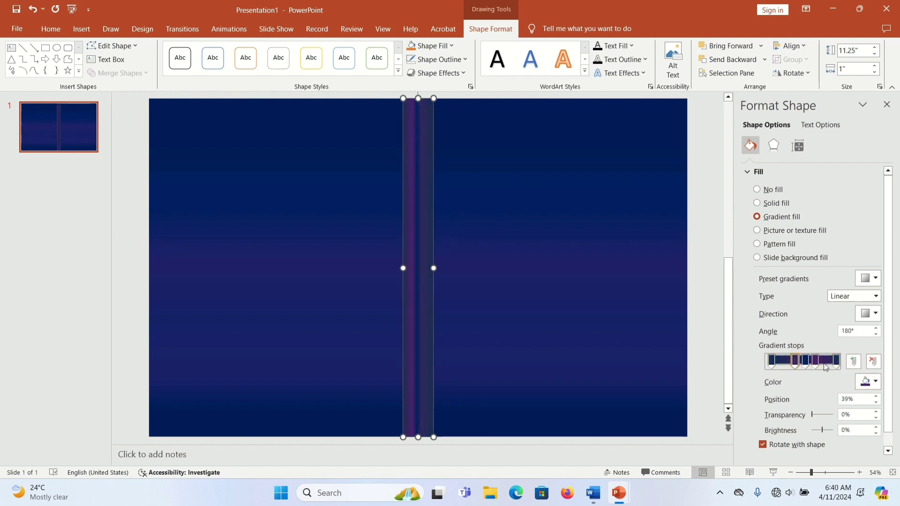
pyautogui.click(875, 381)
pyautogui.click(837, 356)
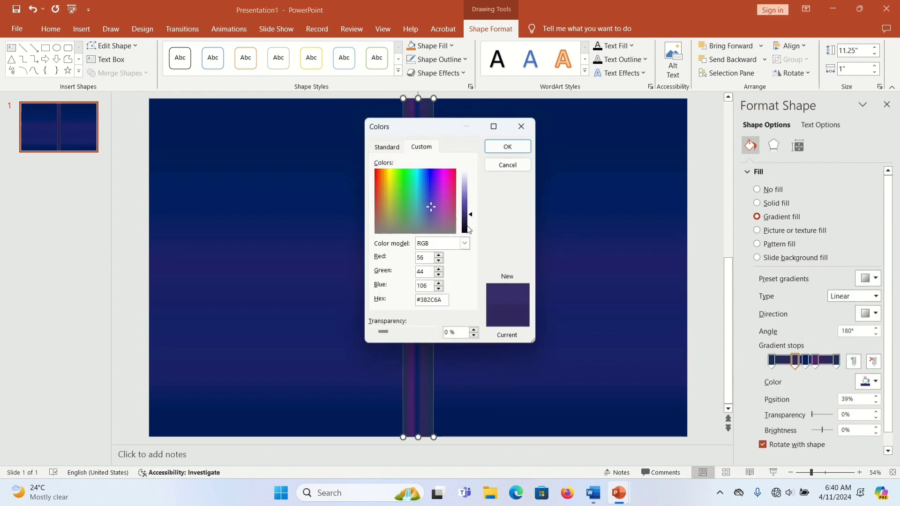
pyautogui.moveTo(468, 214); pyautogui.dragTo(469, 222)
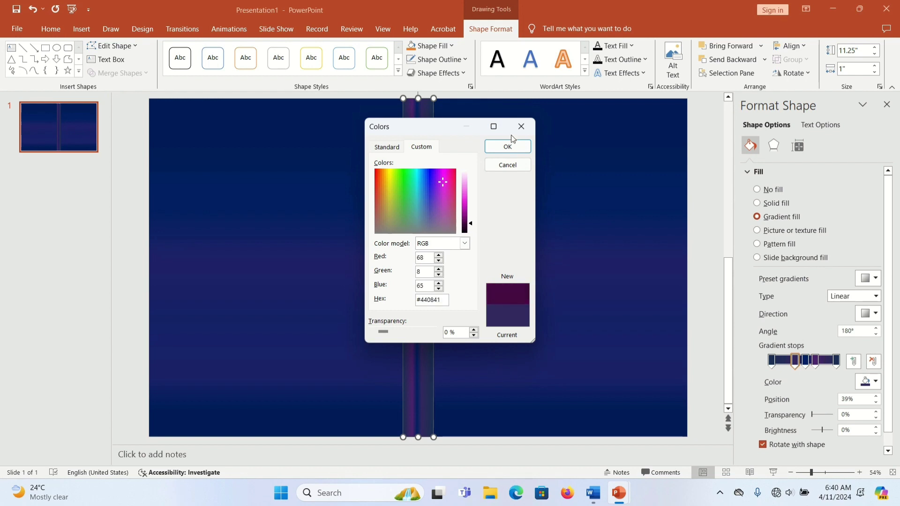
pyautogui.click(507, 146)
pyautogui.hotkey('ctrl', 'z')
pyautogui.hotkey('ctrl', 'z')
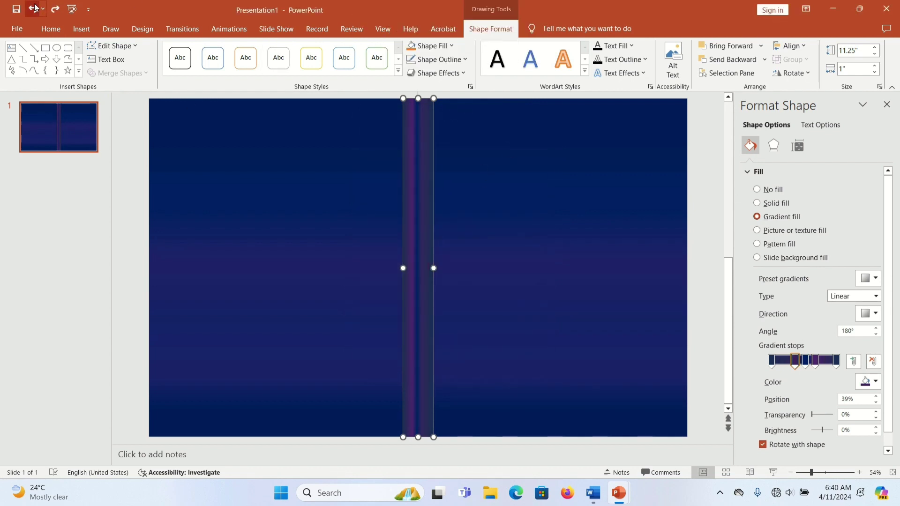
# Rearrange stops: move one to 82%, another to 26%, remove extras, and add one at 52%
pyautogui.moveTo(818, 363); pyautogui.dragTo(789, 370)
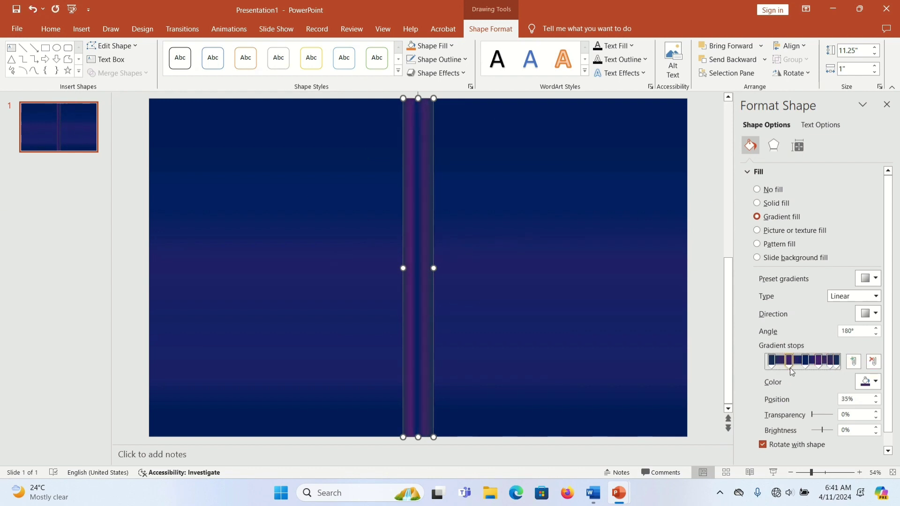
pyautogui.click(872, 360)
pyautogui.click(873, 361)
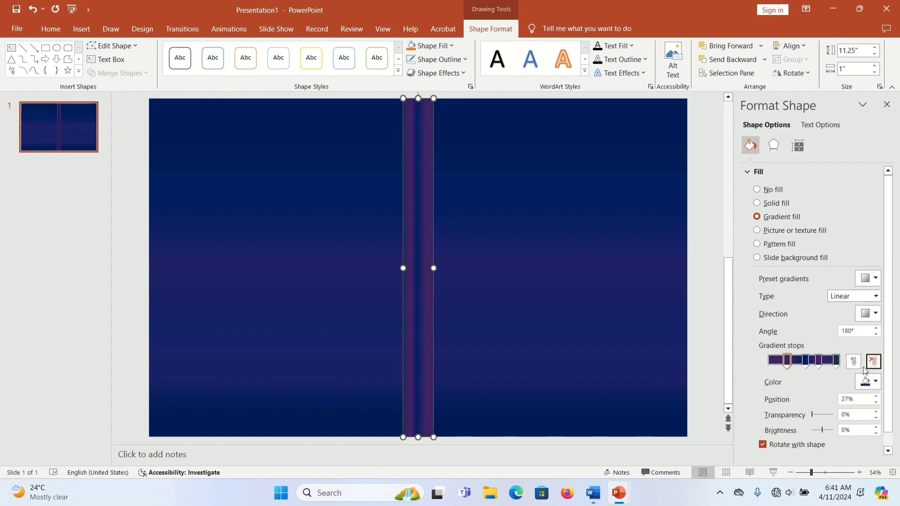
pyautogui.moveTo(793, 365)
pyautogui.mouseDown()
pyautogui.moveTo(777, 369)
pyautogui.moveTo(807, 368)
pyautogui.moveTo(770, 372)
pyautogui.moveTo(786, 374)
pyautogui.mouseUp()
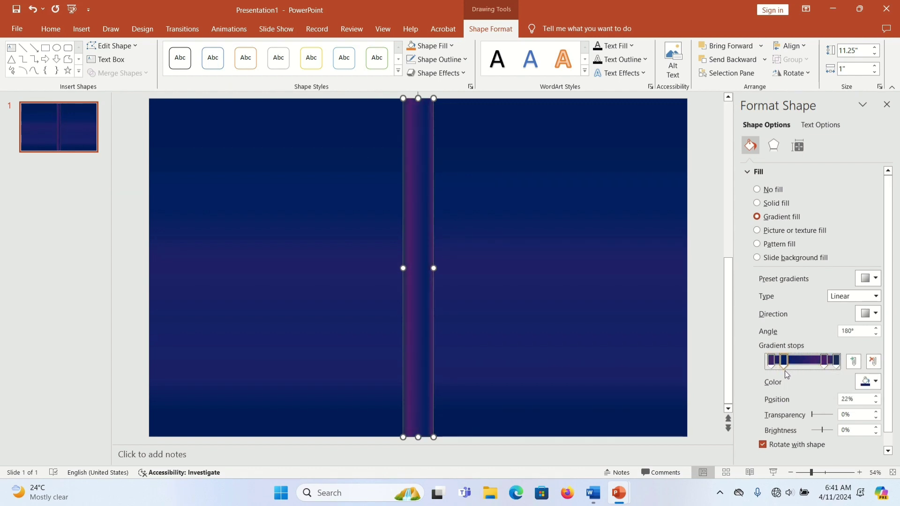
pyautogui.click(872, 361)
pyautogui.click(853, 361)
# Make the 82% stop dark navy, move the second stop to 34%, and add a stop at 22%
pyautogui.click(824, 361)
pyautogui.click(875, 382)
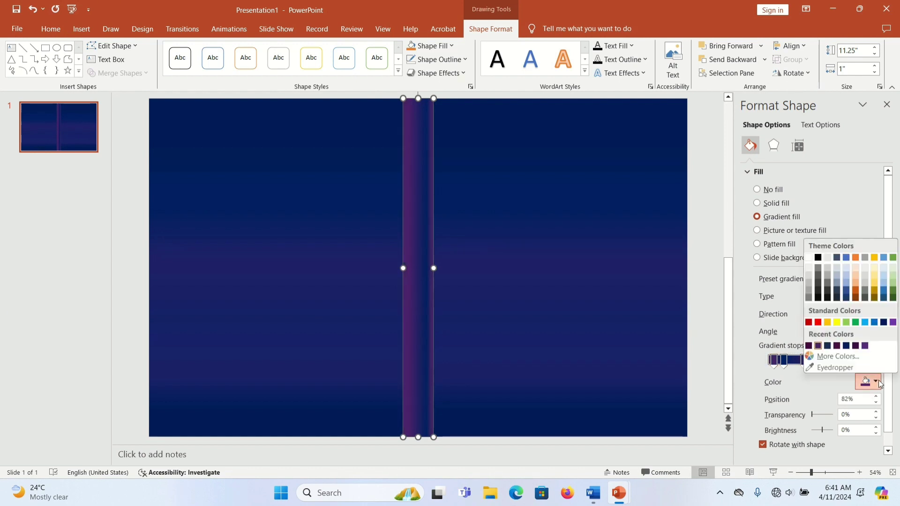
pyautogui.click(837, 346)
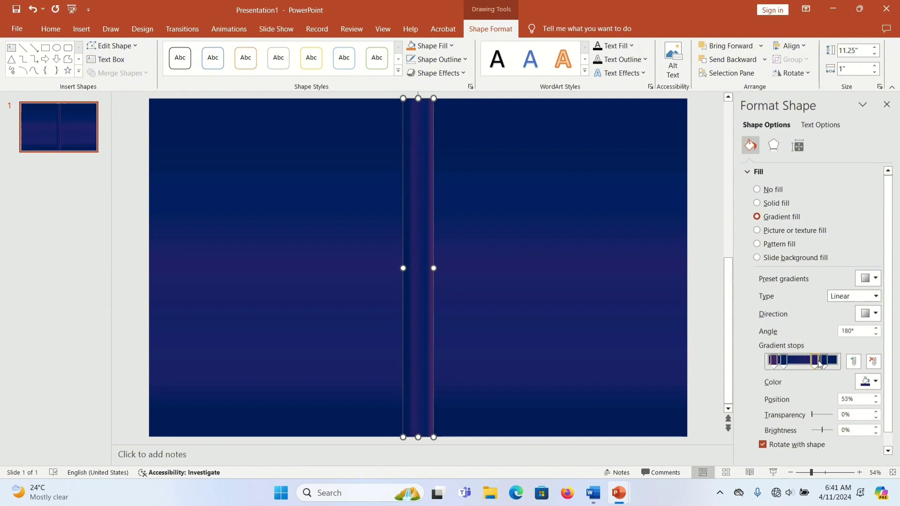
pyautogui.moveTo(782, 360); pyautogui.dragTo(791, 360)
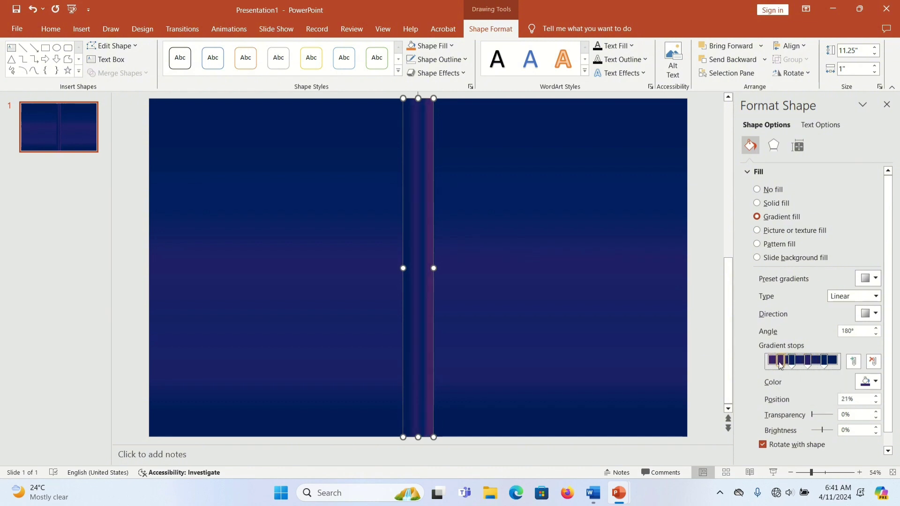
pyautogui.click(853, 361)
pyautogui.click(835, 361)
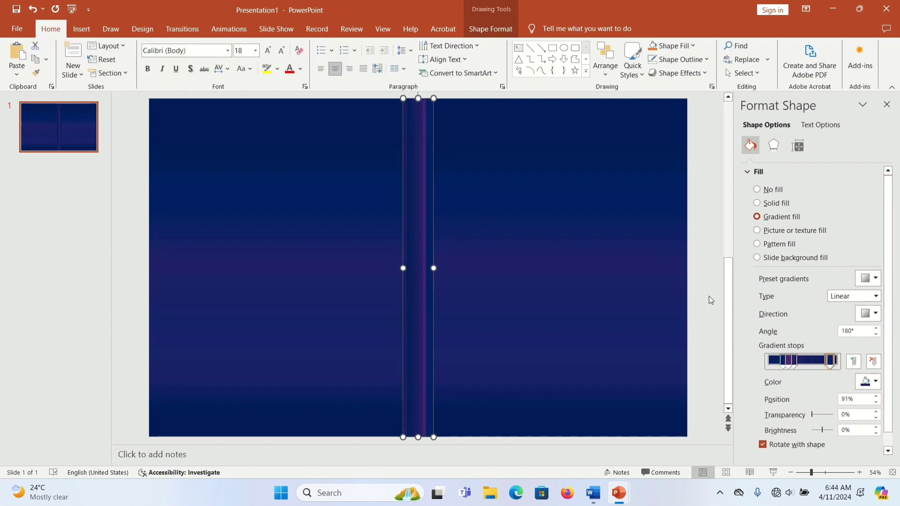
# Draw a text box on the front cover containing 'FOR THE SCHOOL YEAR'
pyautogui.click(709, 296)
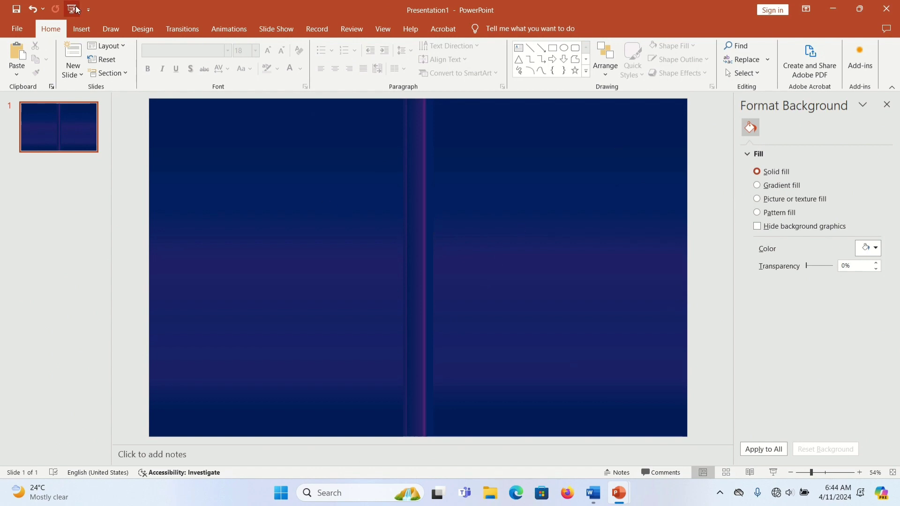
pyautogui.click(82, 29)
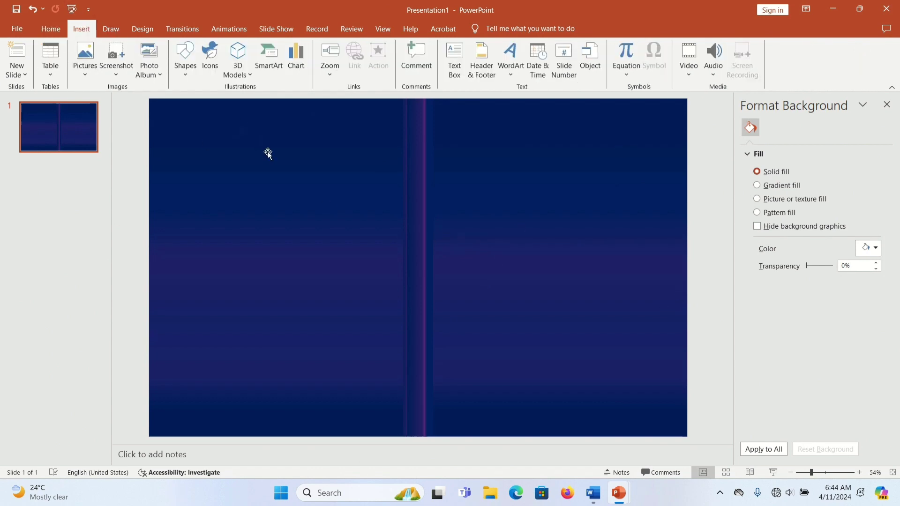
pyautogui.click(454, 63)
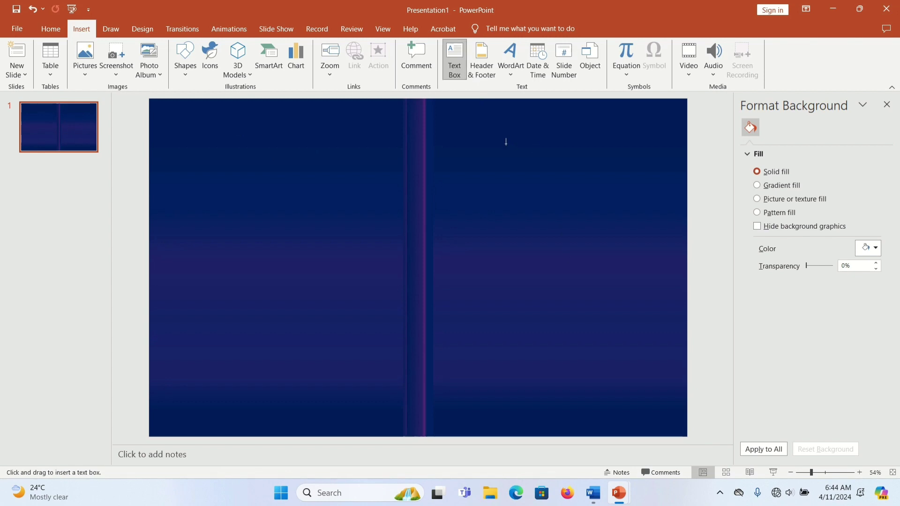
pyautogui.moveTo(468, 164); pyautogui.dragTo(657, 244)
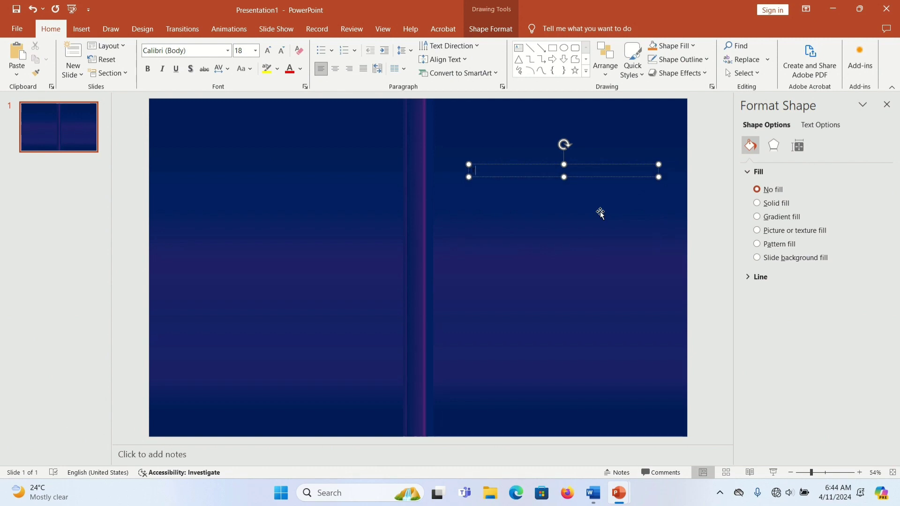
pyautogui.write('FOR THE SCHOOL YEAR')
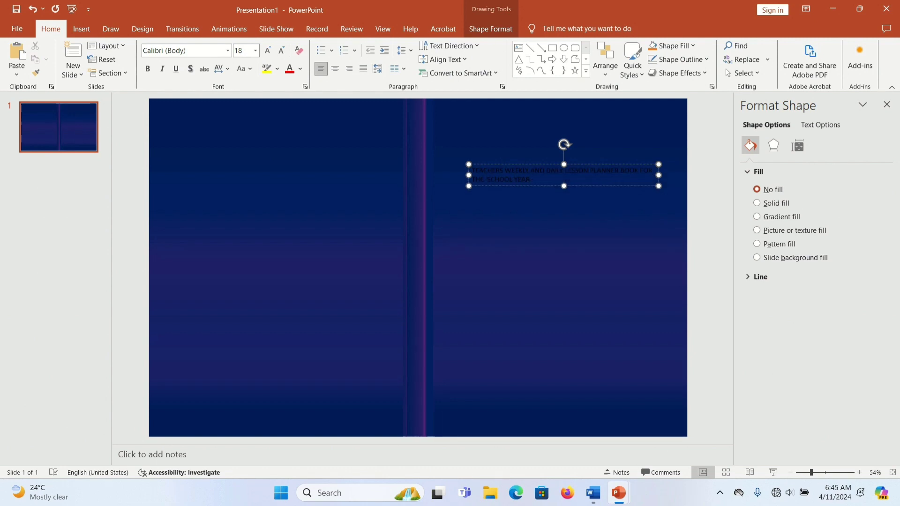
# Format the title text pale, 28 pt, bold Times New Roman
pyautogui.hotkey('ctrl', 'a')
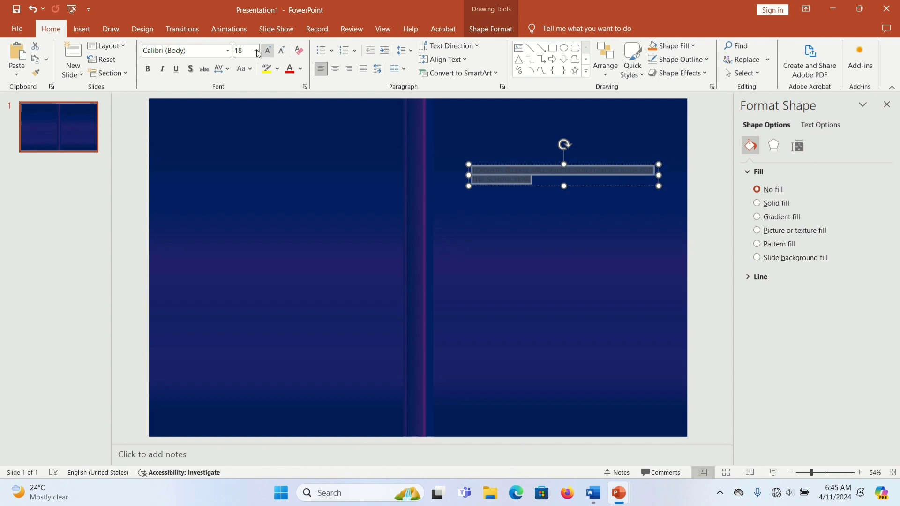
pyautogui.click(300, 69)
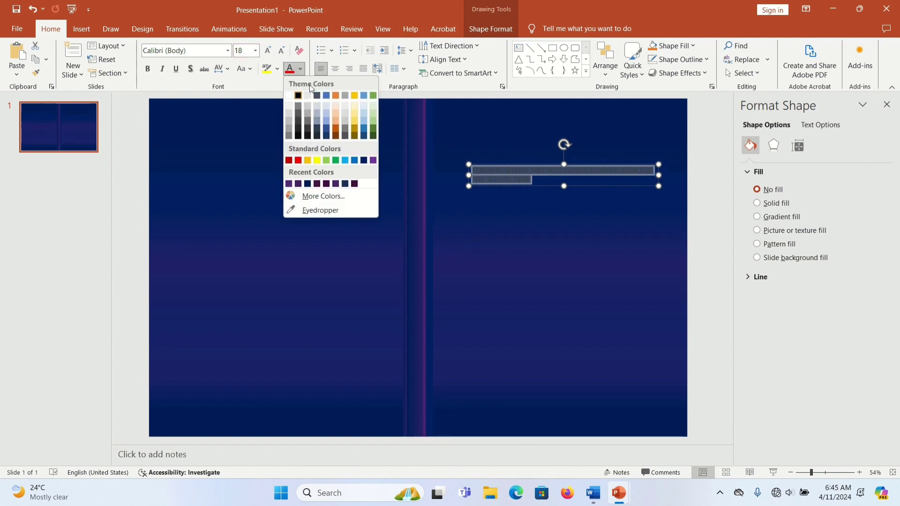
pyautogui.click(328, 106)
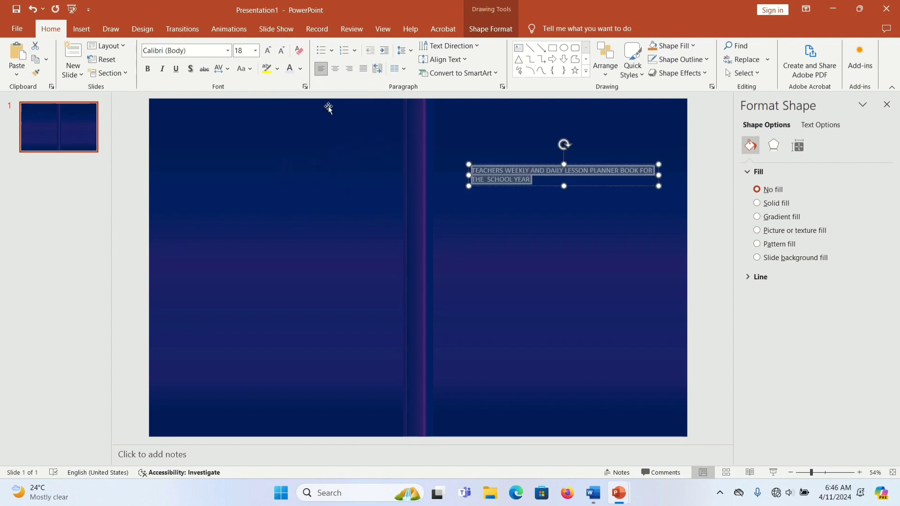
pyautogui.click(255, 50)
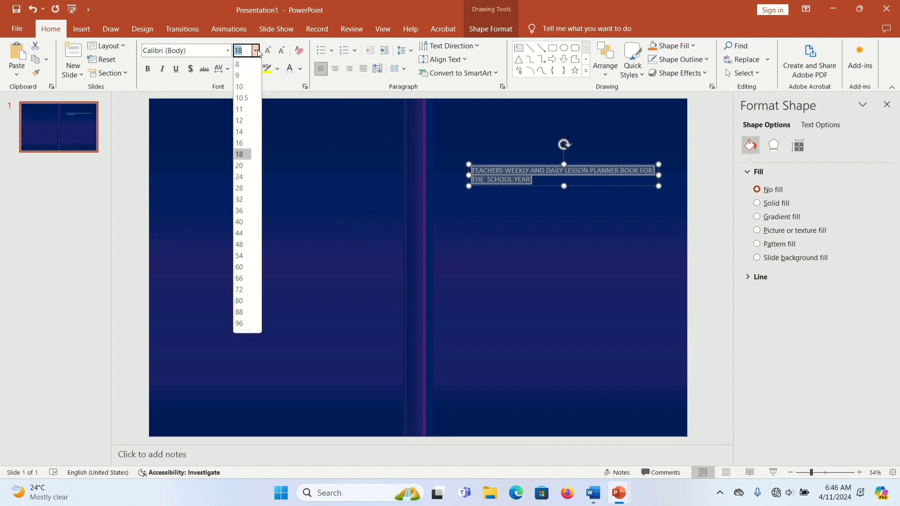
pyautogui.click(244, 188)
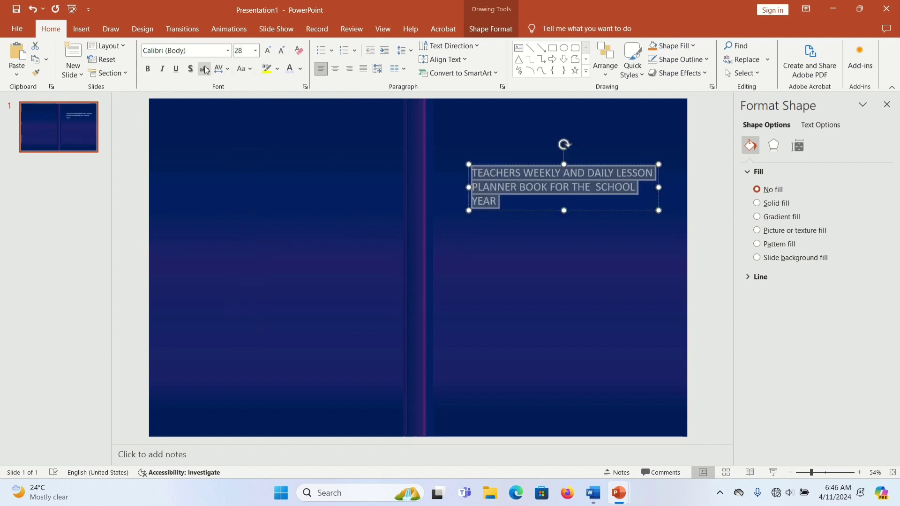
pyautogui.click(228, 50)
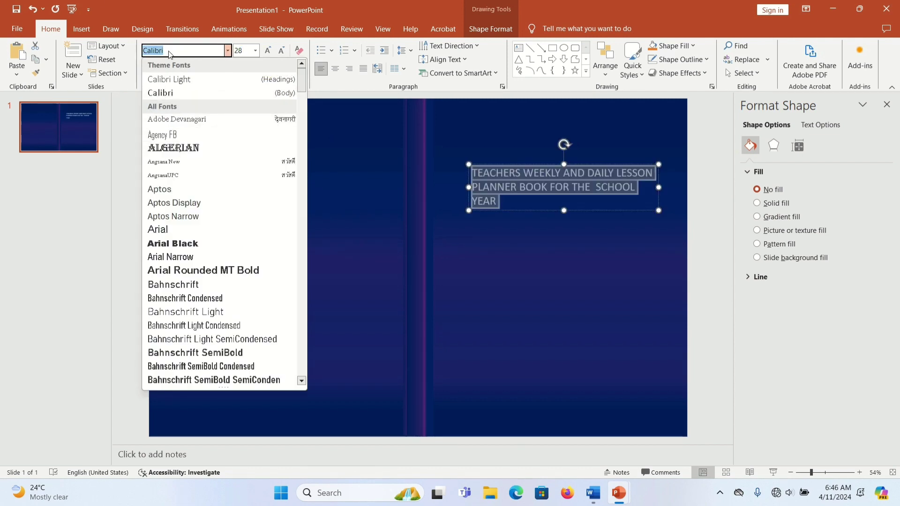
pyautogui.write('Ti')
pyautogui.press('Return')
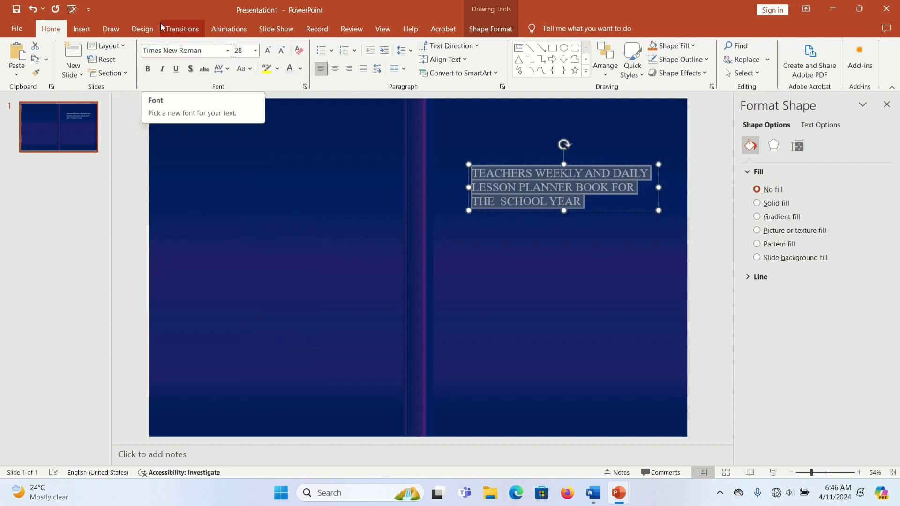
pyautogui.click(147, 69)
# Move the title box left and up near the top of the front cover
pyautogui.moveTo(577, 171); pyautogui.dragTo(556, 171)
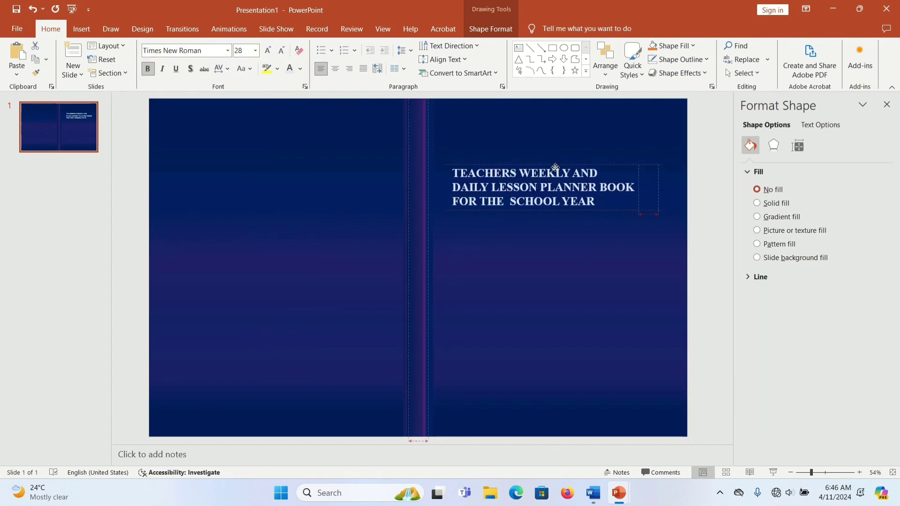
pyautogui.click(886, 104)
pyautogui.moveTo(669, 162); pyautogui.dragTo(661, 132)
pyautogui.click(696, 217)
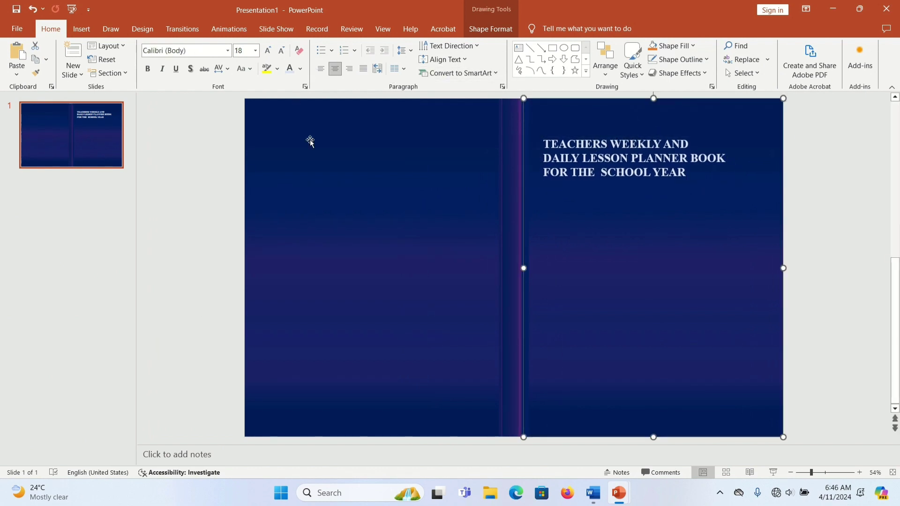
# Draw a horizontal line above the title, aligned with the spine edge
pyautogui.click(530, 49)
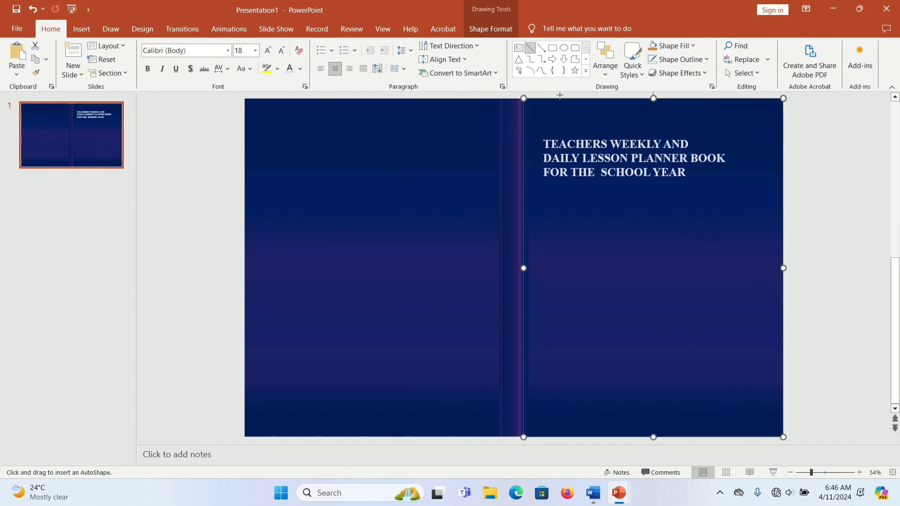
pyautogui.click(526, 131)
pyautogui.moveTo(526, 131); pyautogui.dragTo(782, 124)
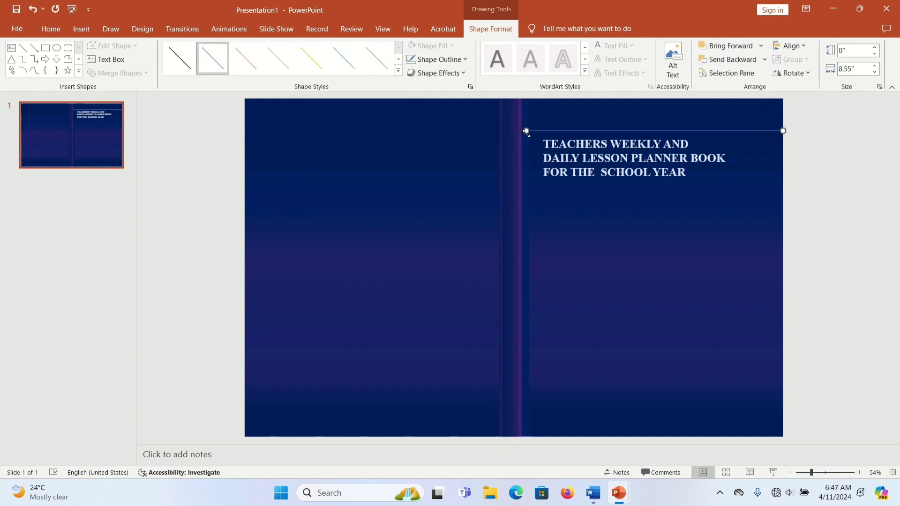
pyautogui.moveTo(526, 132)
pyautogui.mouseDown()
pyautogui.moveTo(536, 132)
pyautogui.moveTo(524, 131)
pyautogui.mouseUp()
# Make the line white, thicker and square-dot dashed
pyautogui.click(468, 57)
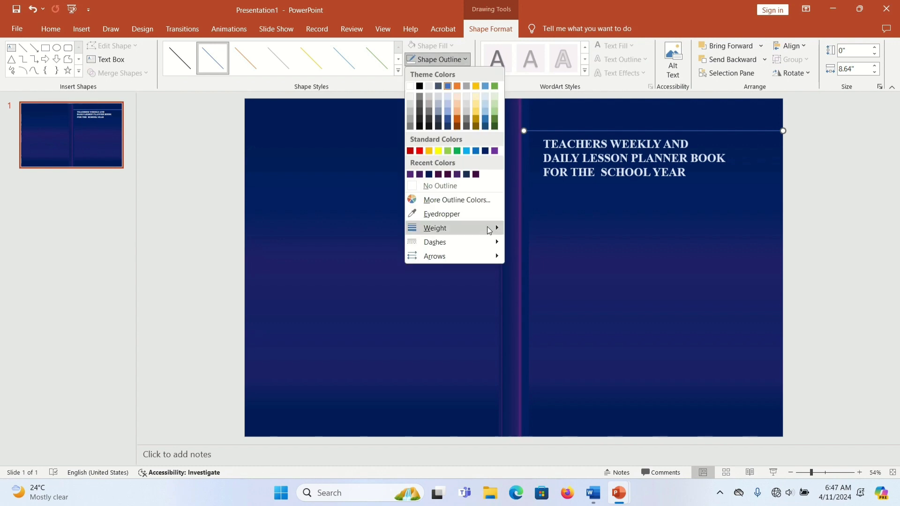
pyautogui.click(445, 95)
pyautogui.click(464, 59)
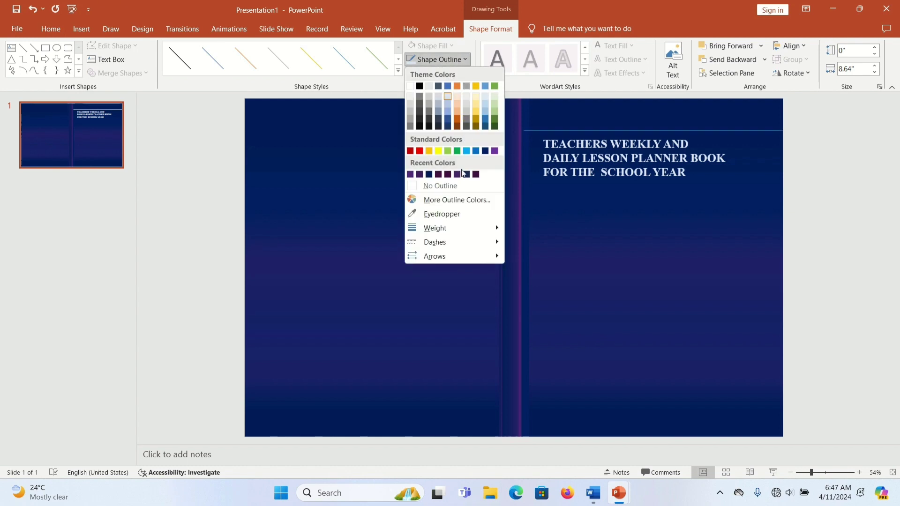
pyautogui.moveTo(462, 229)
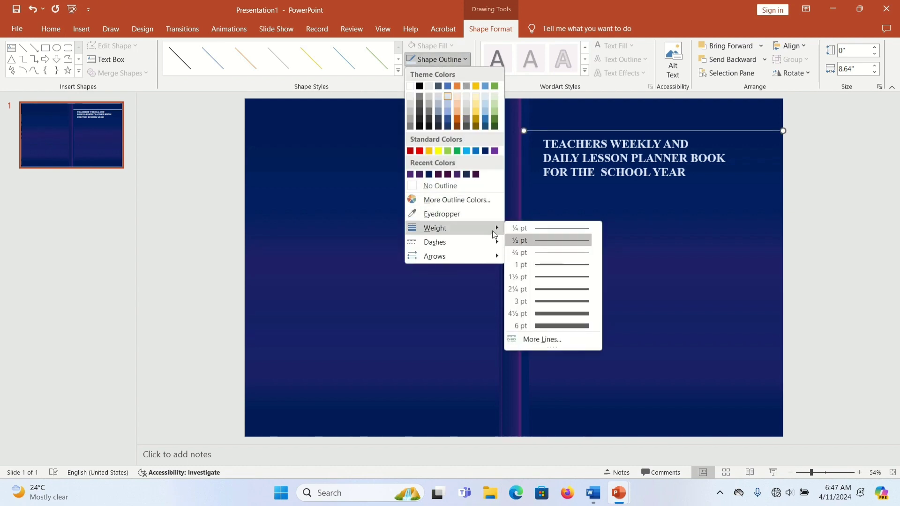
pyautogui.click(563, 288)
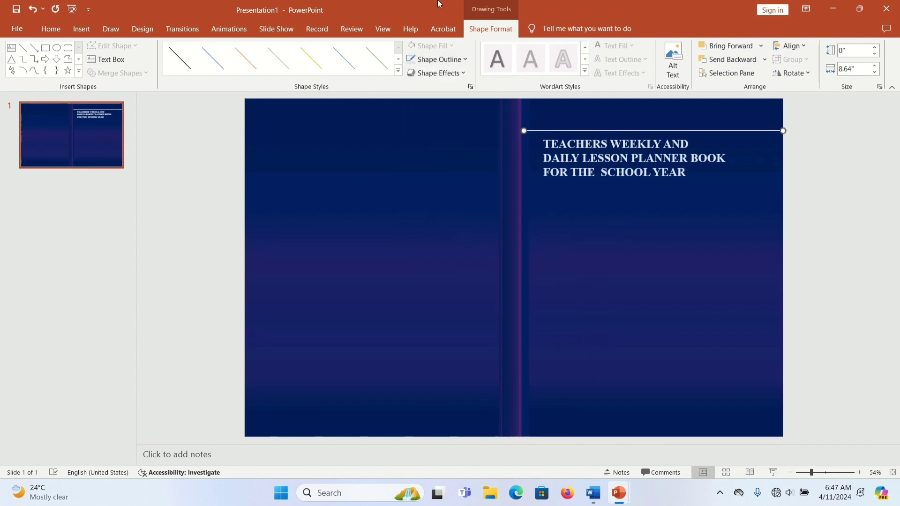
pyautogui.click(468, 62)
pyautogui.moveTo(464, 242)
pyautogui.click(530, 258)
# Duplicate the dashed line with Ctrl+D and move the copy below the title
pyautogui.hotkey('ctrl', 'd')
pyautogui.moveTo(754, 136); pyautogui.dragTo(750, 204)
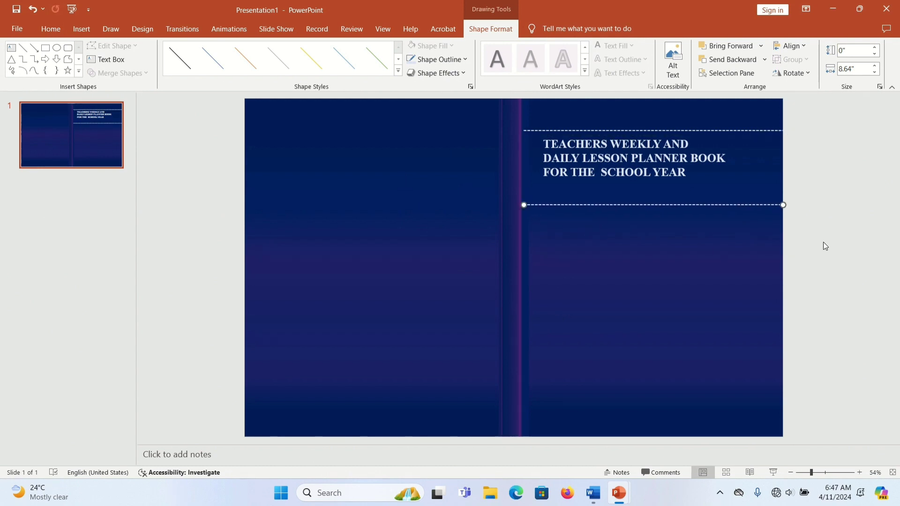
pyautogui.click(851, 226)
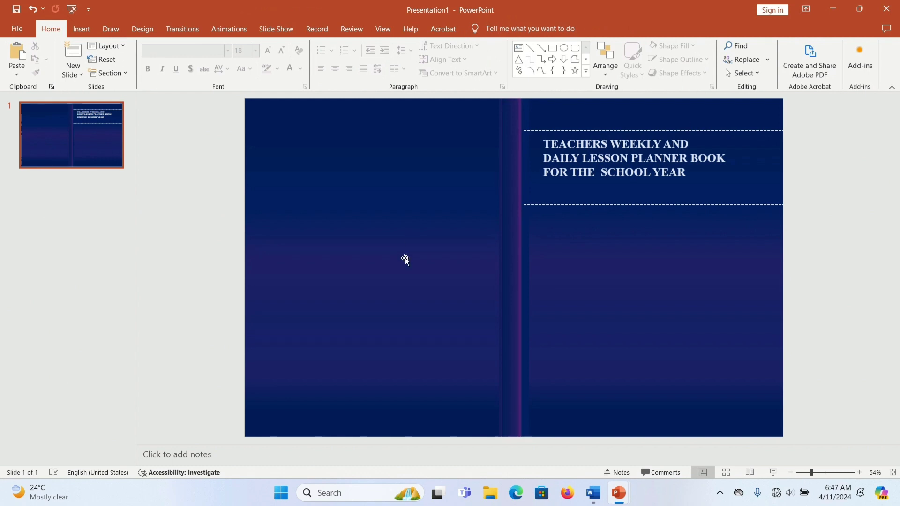
# Adjust the layer order of both dashed lines so they show above the background
pyautogui.click(542, 131)
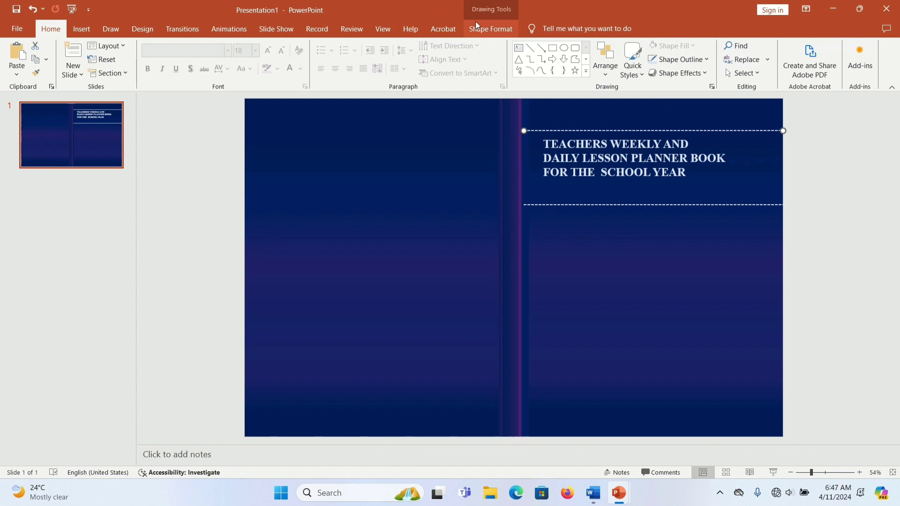
pyautogui.click(486, 30)
pyautogui.click(736, 47)
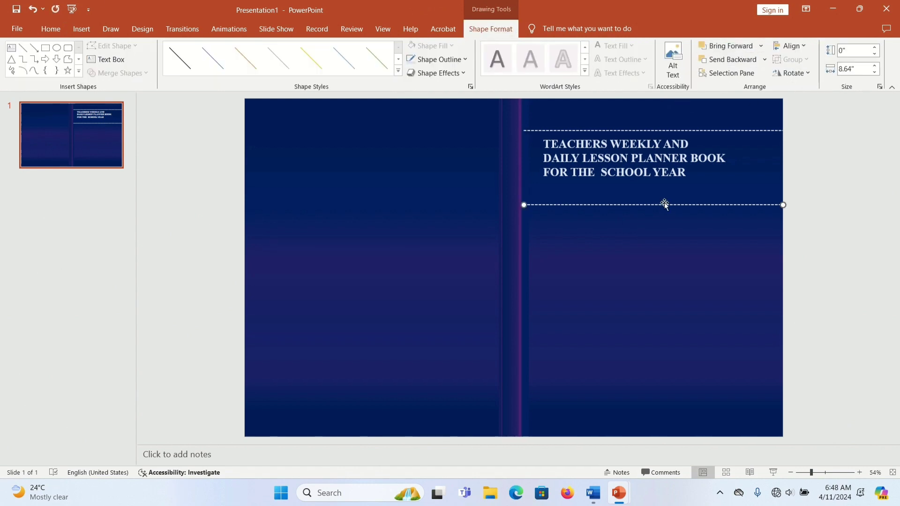
pyautogui.click(764, 59)
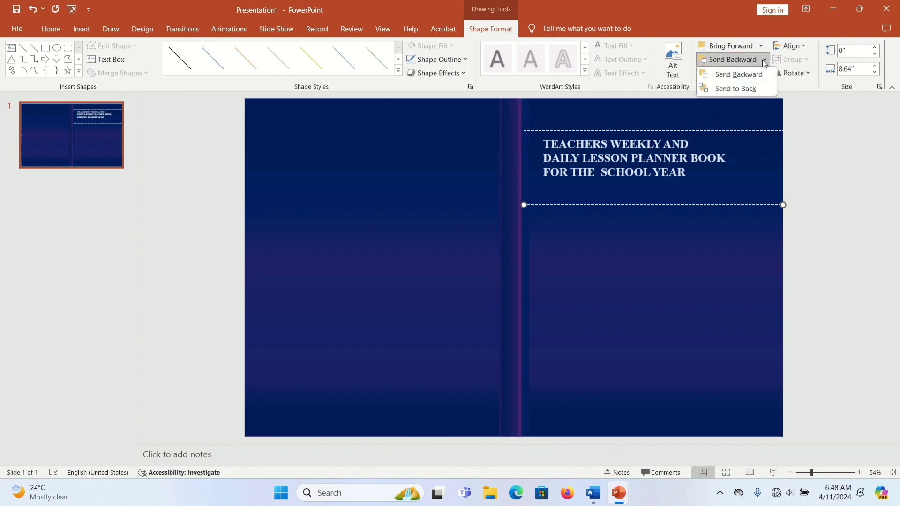
pyautogui.click(747, 88)
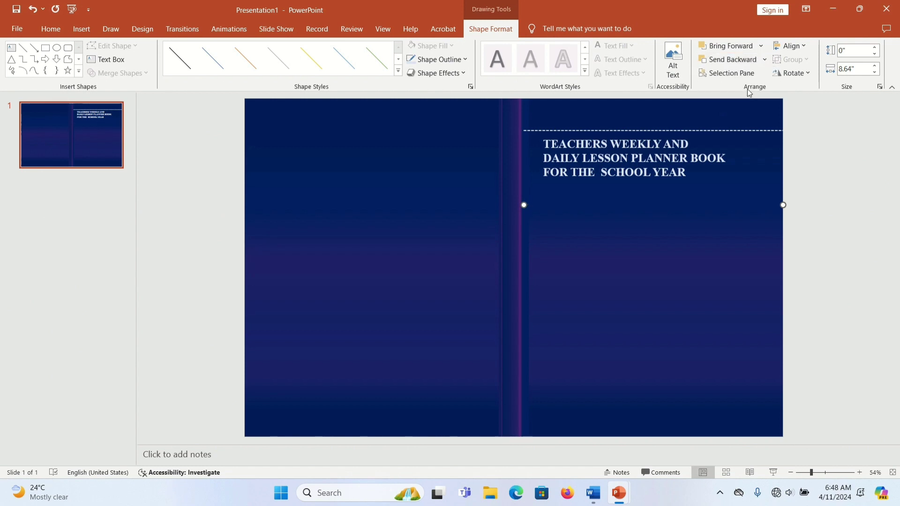
pyautogui.click(746, 47)
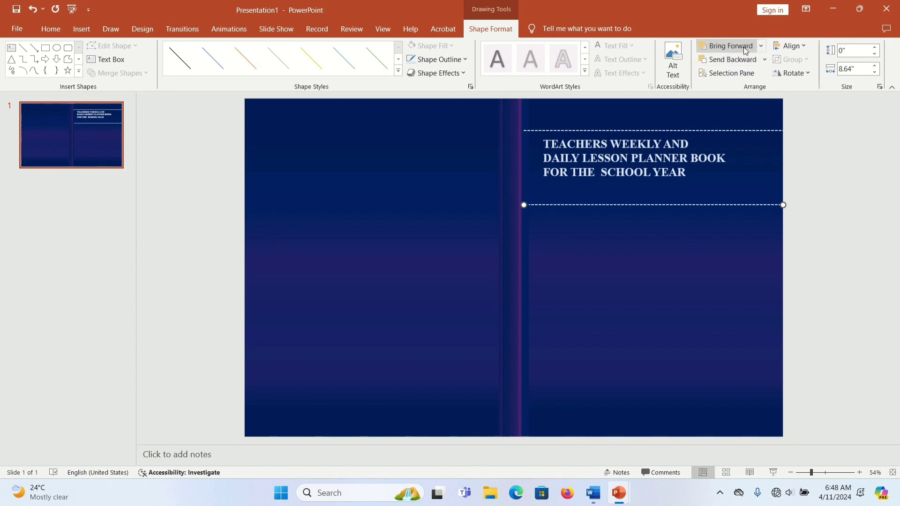
pyautogui.click(853, 216)
pyautogui.click(768, 131)
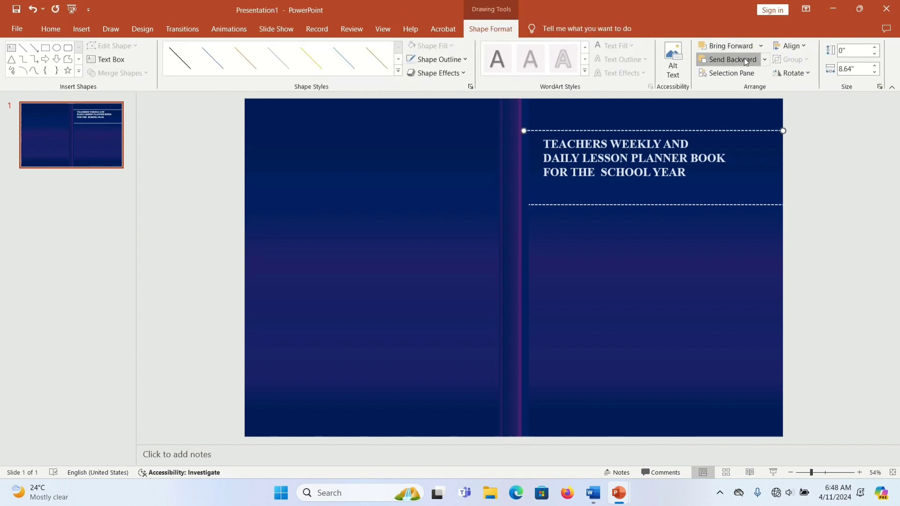
pyautogui.click(745, 60)
pyautogui.click(800, 198)
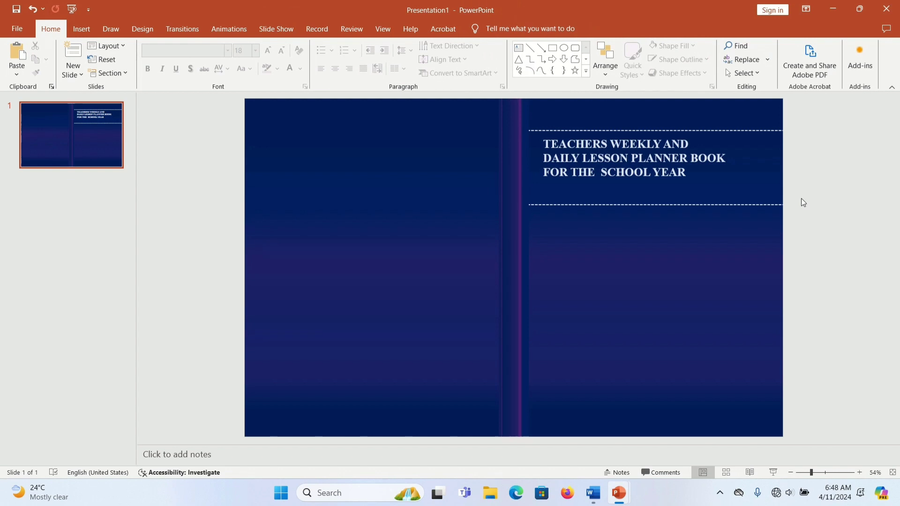
# Draw a lower-cover rectangle with no outline and light blue fill, widened leftward
pyautogui.click(552, 49)
pyautogui.moveTo(572, 321)
pyautogui.mouseDown()
pyautogui.moveTo(739, 394)
pyautogui.moveTo(758, 391)
pyautogui.mouseUp()
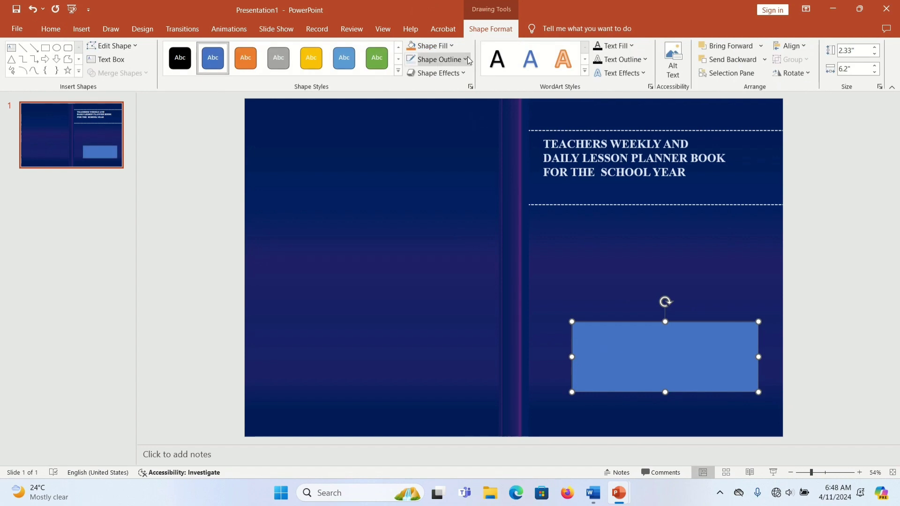
pyautogui.click(437, 59)
pyautogui.click(445, 188)
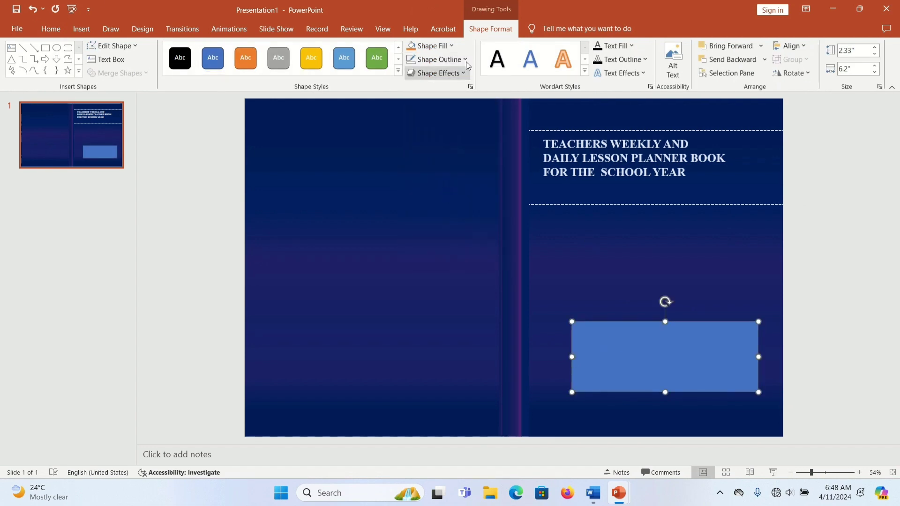
pyautogui.click(452, 46)
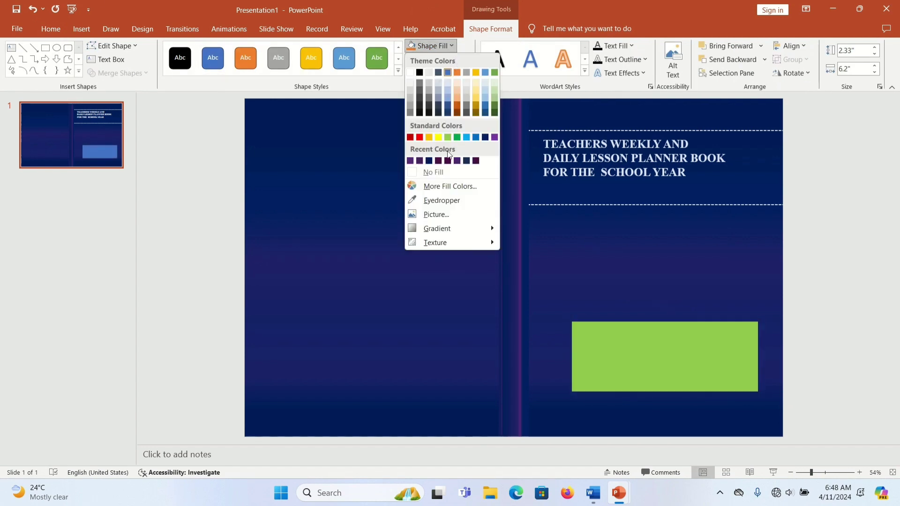
pyautogui.click(448, 82)
pyautogui.moveTo(571, 356)
pyautogui.mouseDown()
pyautogui.moveTo(546, 358)
pyautogui.moveTo(554, 358)
pyautogui.mouseUp()
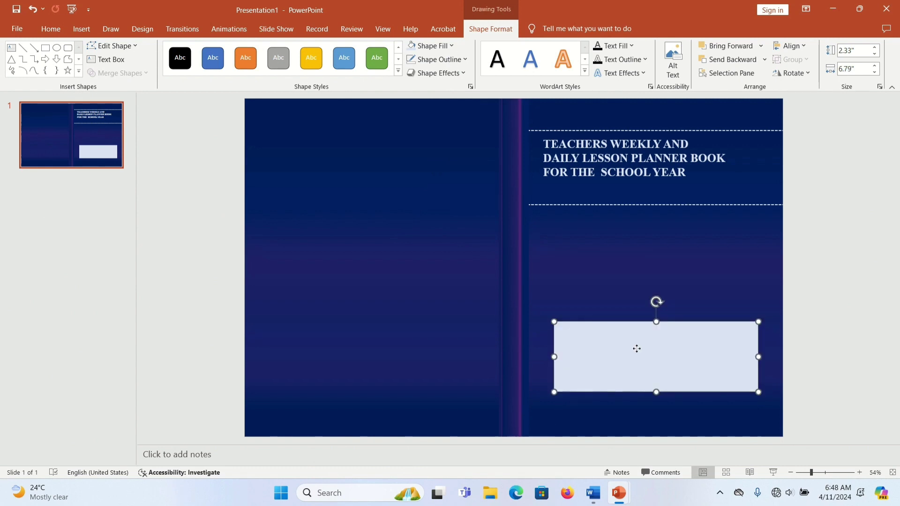
pyautogui.click(201, 165)
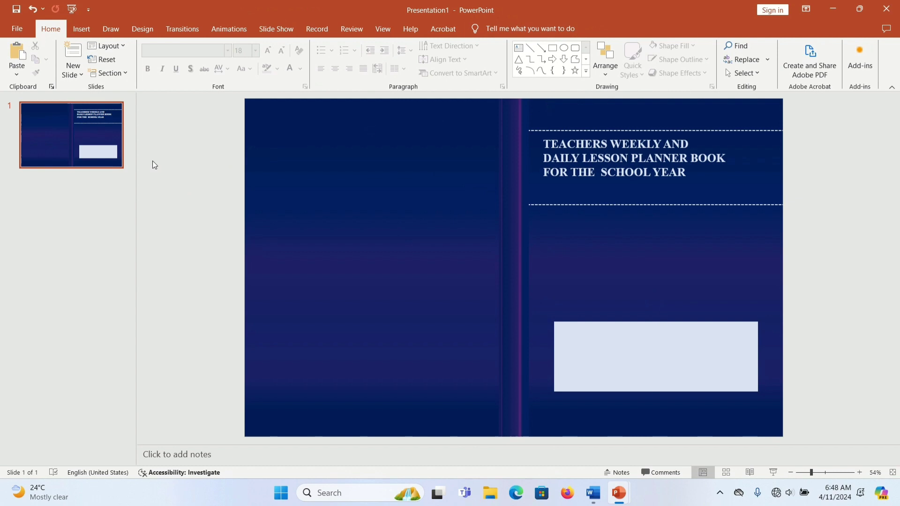
# Add a bold Times New Roman NAME: label text box inside the light rectangle
pyautogui.click(518, 48)
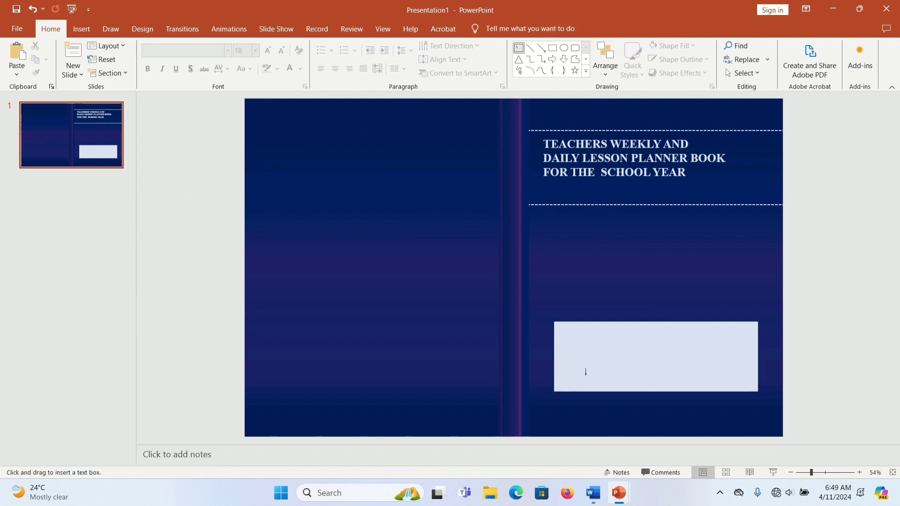
pyautogui.moveTo(561, 329); pyautogui.dragTo(615, 342)
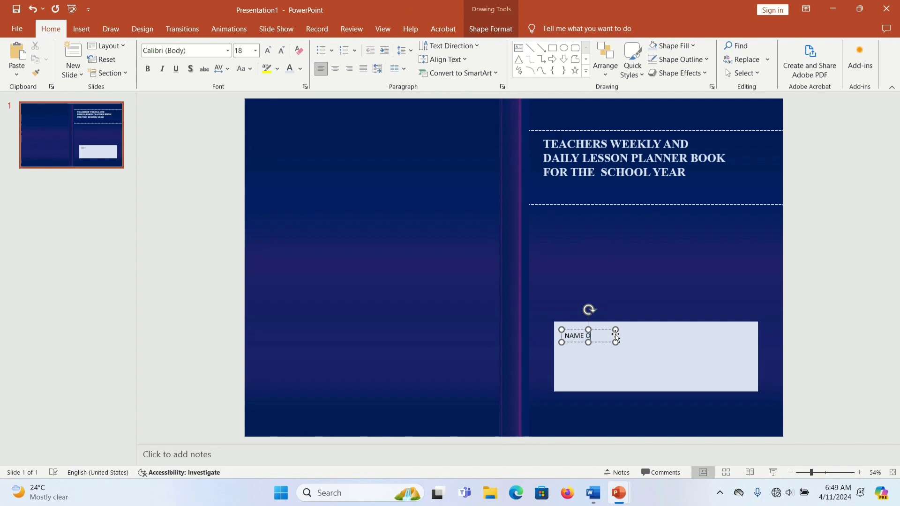
pyautogui.write(':')
pyautogui.click(182, 50)
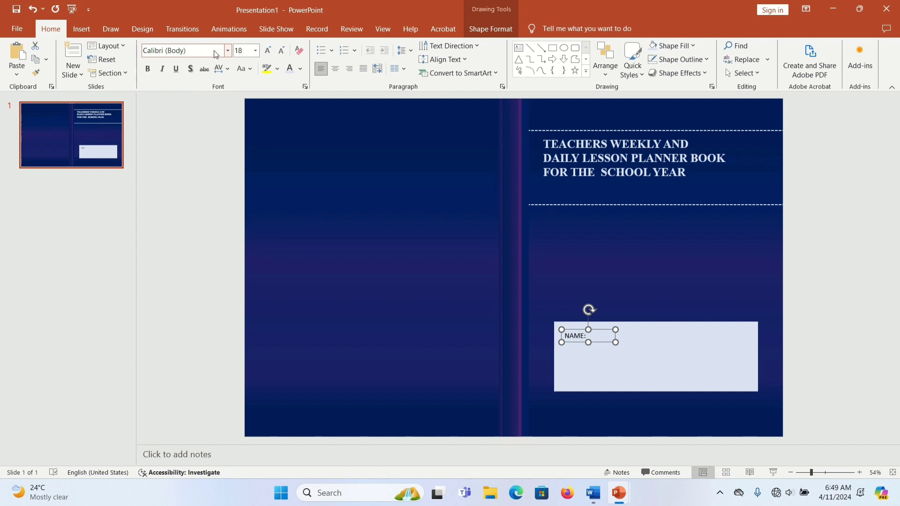
pyautogui.write('Times New Roman')
pyautogui.press('Return')
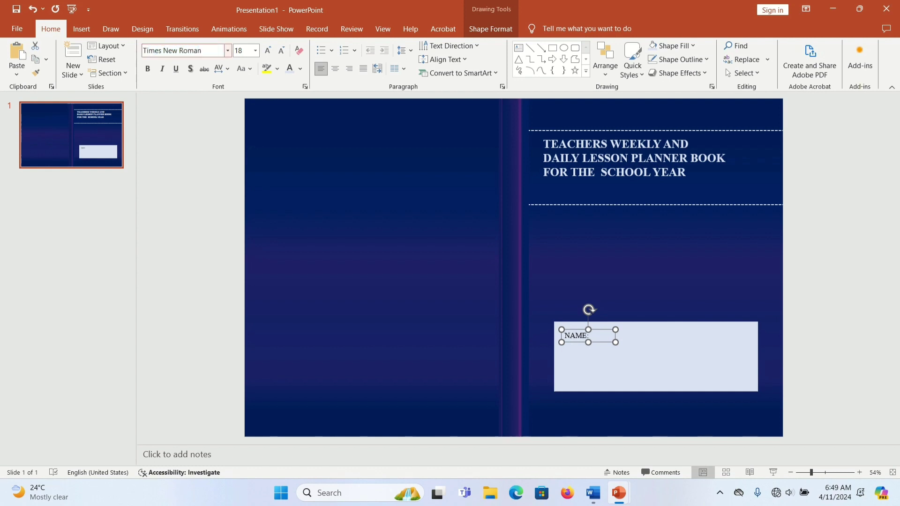
pyautogui.click(147, 68)
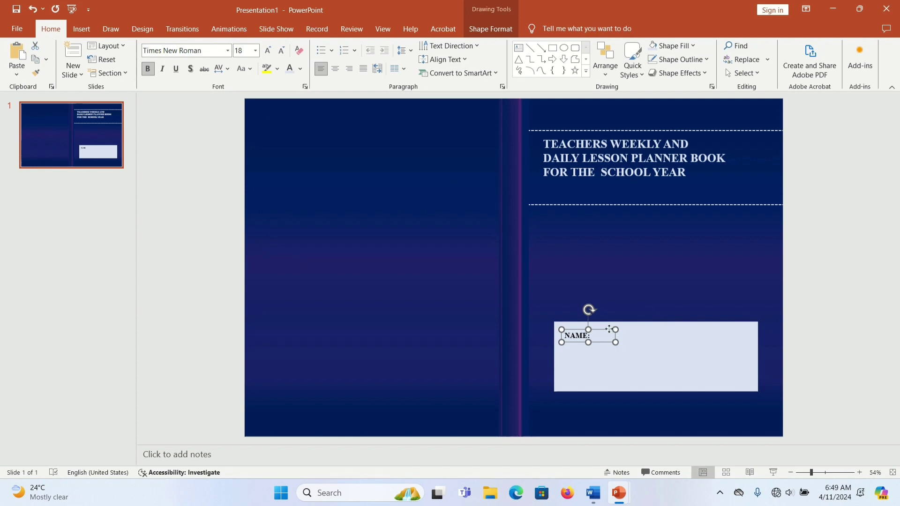
# Copy the label below as SCHOOL: and SCHOOL YEAR:, widening the last box
pyautogui.hotkey('ctrl', 'd')
pyautogui.moveTo(604, 335); pyautogui.dragTo(598, 346)
pyautogui.click(587, 350)
pyautogui.press('BackSpace')
pyautogui.press('BackSpace')
pyautogui.write('SCHOOL:')
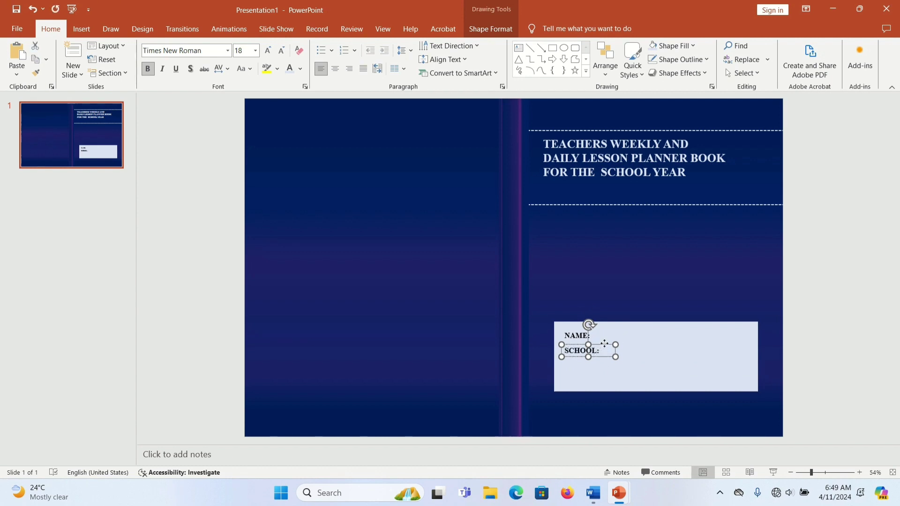
pyautogui.moveTo(604, 345); pyautogui.dragTo(604, 360)
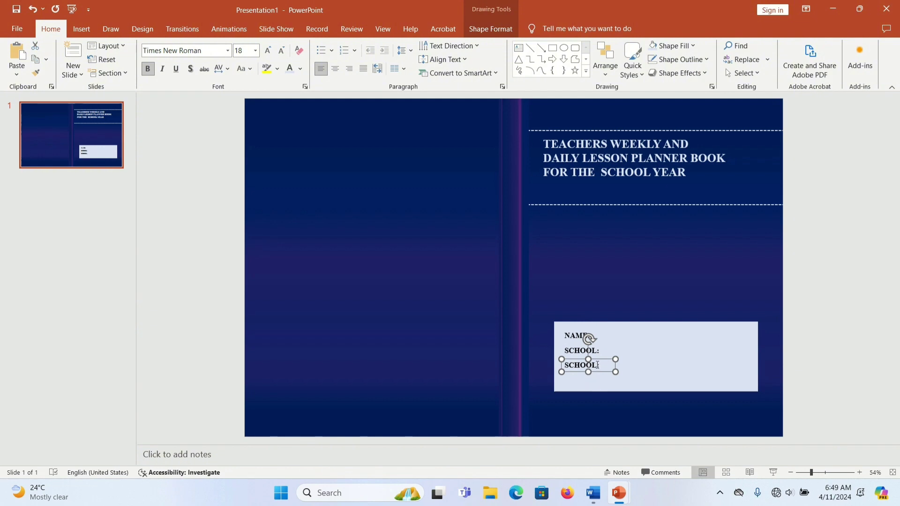
pyautogui.press('BackSpace')
pyautogui.press('BackSpace')
pyautogui.press('BackSpace')
pyautogui.press('BackSpace')
pyautogui.press('BackSpace')
pyautogui.write('CHOOL YEAR')
pyautogui.moveTo(615, 369); pyautogui.dragTo(574, 335)
pyautogui.click(582, 345)
pyautogui.click(574, 328)
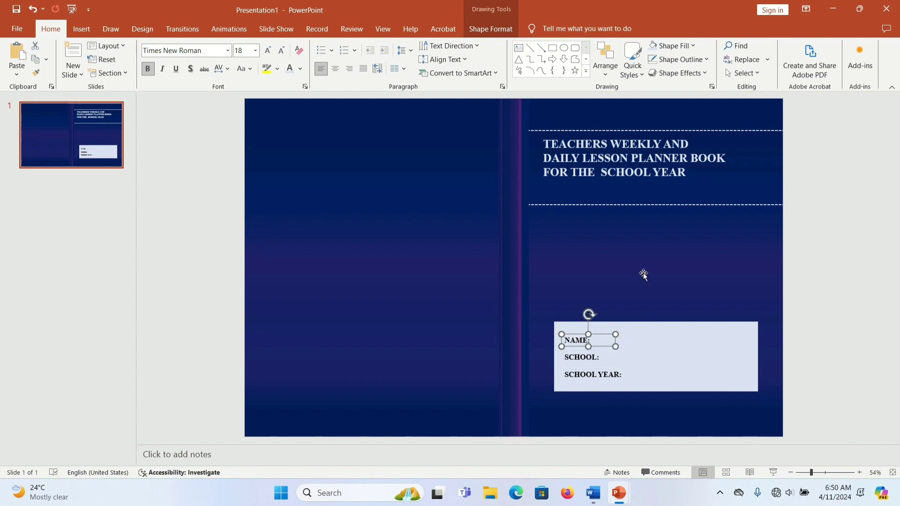
# Copy the lower dashed title line into a shortened dark fill-in line after NAME:
pyautogui.click(658, 205)
pyautogui.moveTo(658, 207); pyautogui.dragTo(670, 305)
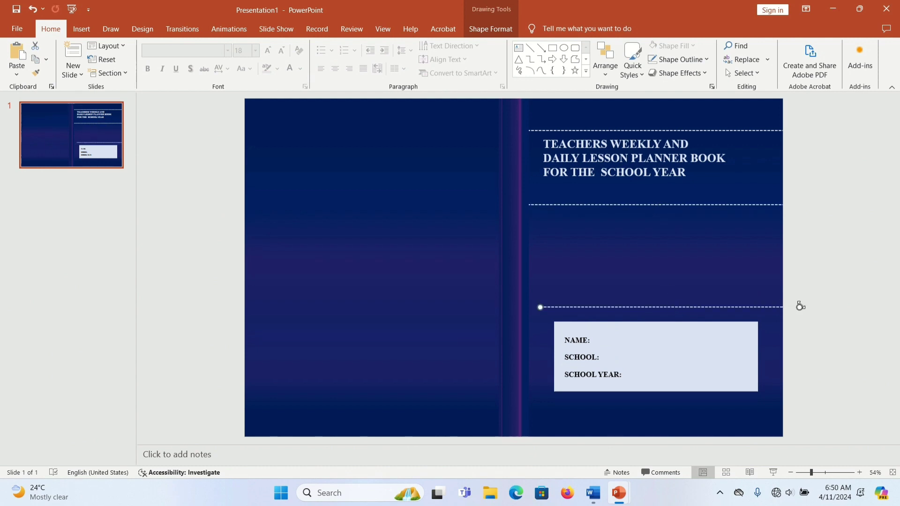
pyautogui.moveTo(799, 307); pyautogui.dragTo(704, 342)
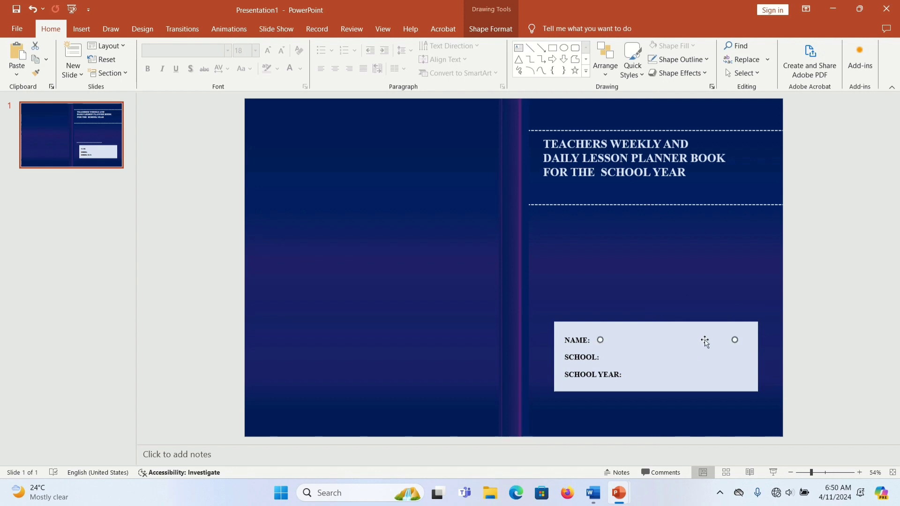
pyautogui.click(486, 35)
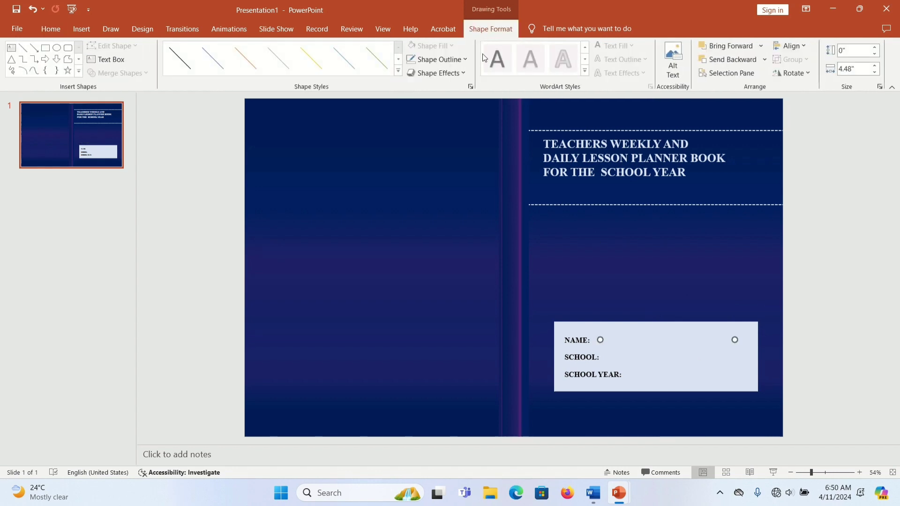
pyautogui.click(466, 59)
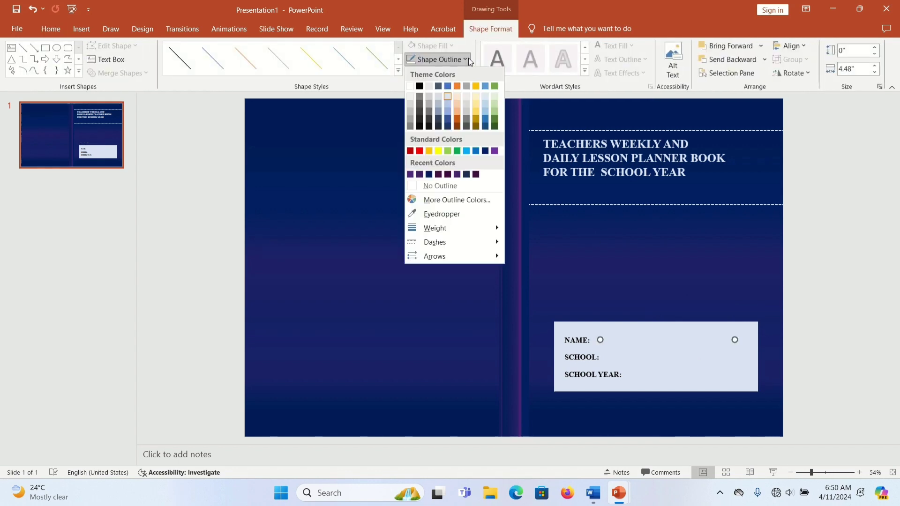
pyautogui.click(438, 175)
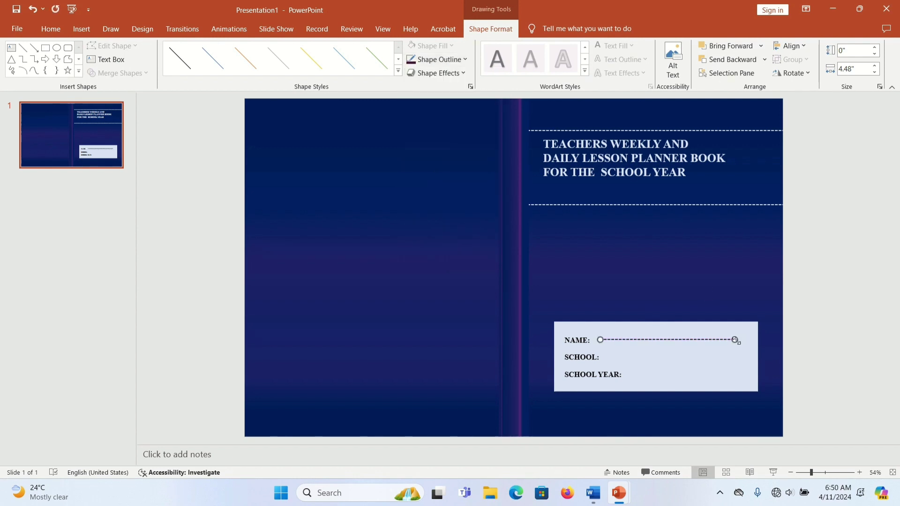
pyautogui.moveTo(736, 341); pyautogui.dragTo(753, 339)
pyautogui.moveTo(675, 339); pyautogui.dragTo(663, 344)
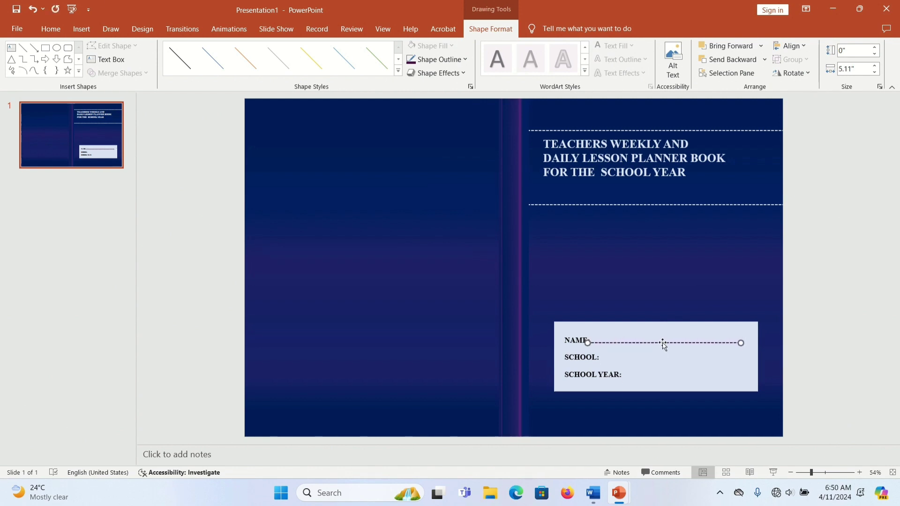
pyautogui.moveTo(741, 342); pyautogui.dragTo(747, 341)
# Place copies of the dashed line after SCHOOL: and SCHOOL YEAR:
pyautogui.scroll(-1, 748, 345)
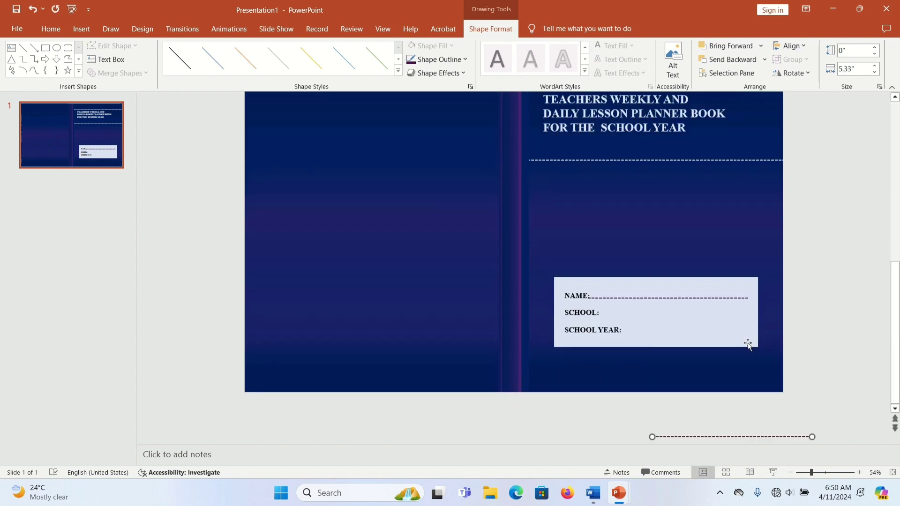
pyautogui.moveTo(746, 438); pyautogui.dragTo(692, 318)
pyautogui.scroll(1, 692, 318)
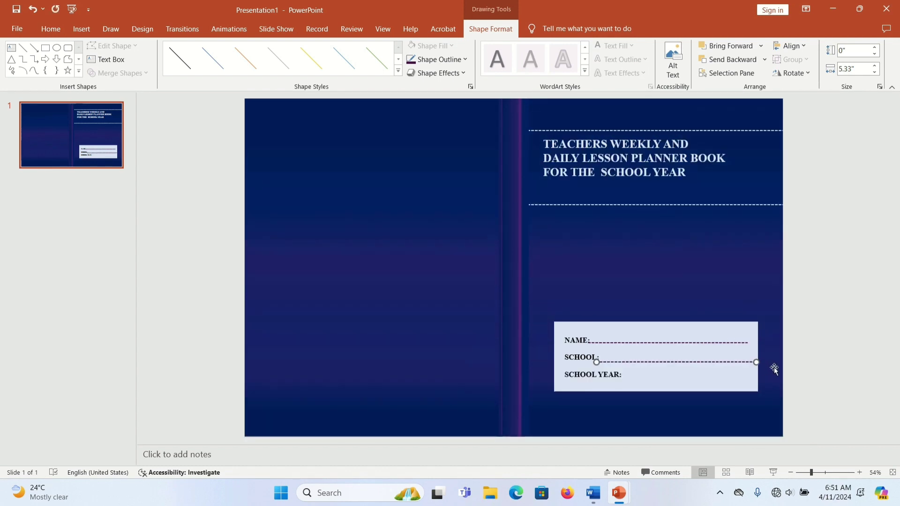
pyautogui.click(749, 363)
pyautogui.click(746, 362)
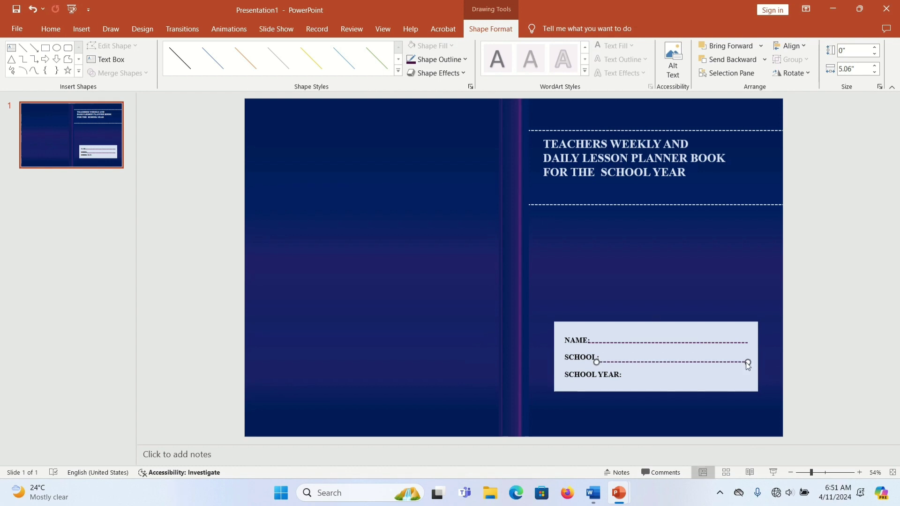
pyautogui.moveTo(736, 382); pyautogui.dragTo(748, 381)
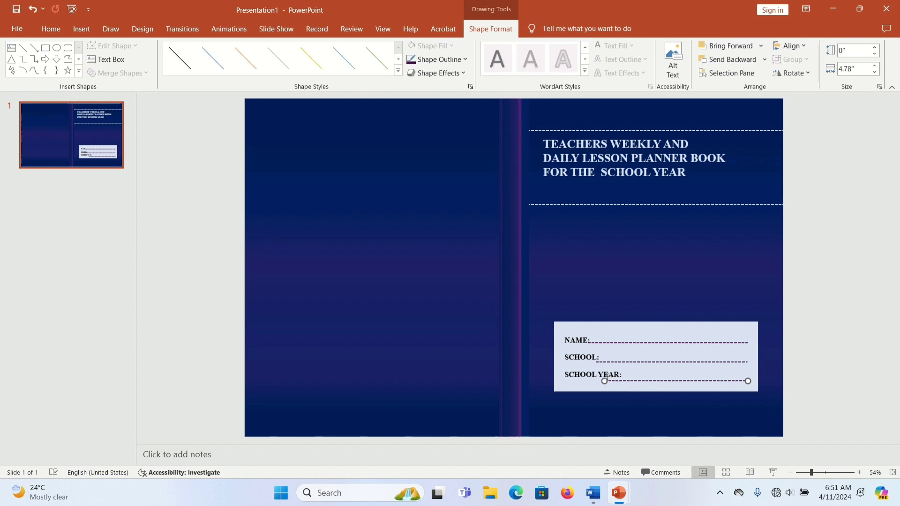
pyautogui.moveTo(605, 381); pyautogui.dragTo(620, 379)
pyautogui.click(765, 302)
pyautogui.click(831, 302)
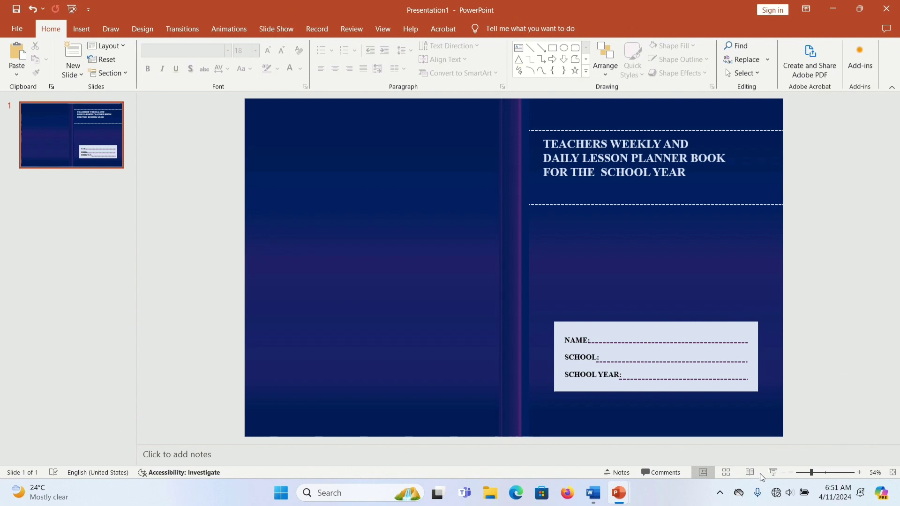
pyautogui.click(333, 349)
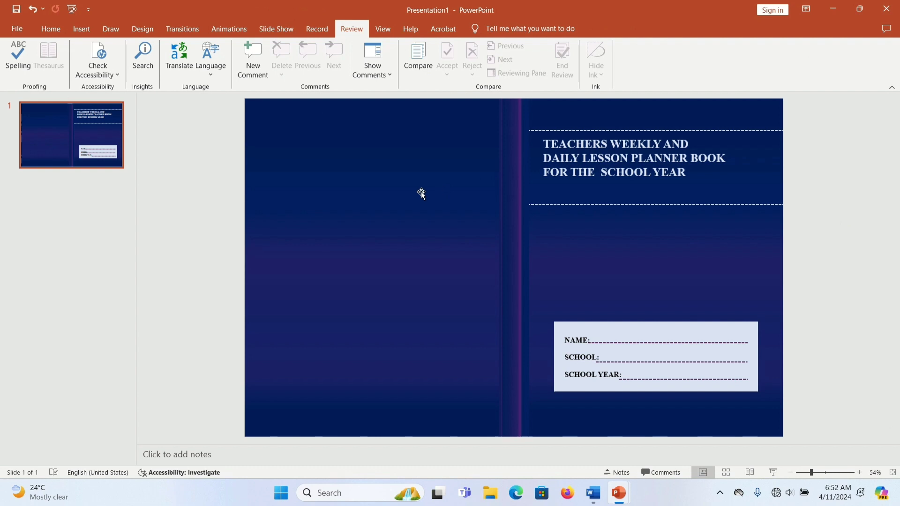
pyautogui.moveTo(412, 202); pyautogui.dragTo(420, 143)
pyautogui.click(374, 399)
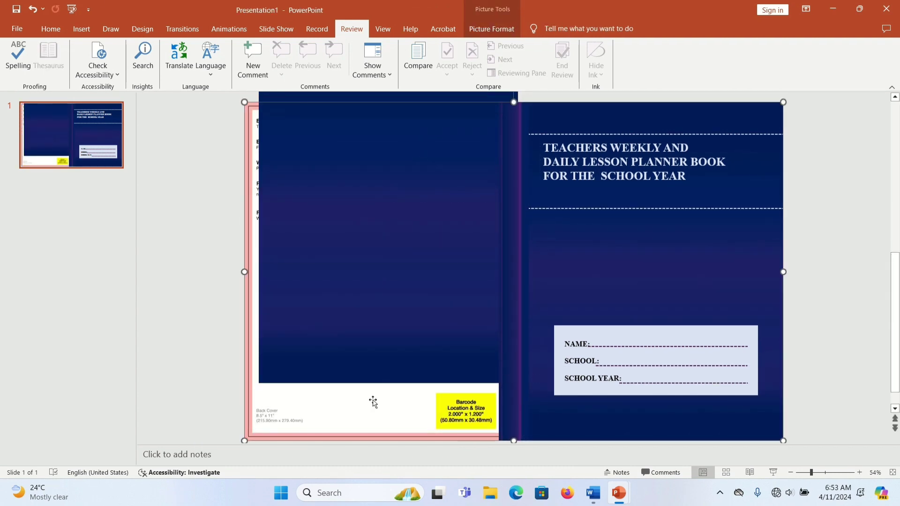
pyautogui.moveTo(381, 237)
pyautogui.mouseDown()
pyautogui.moveTo(364, 360)
pyautogui.moveTo(365, 296)
pyautogui.mouseUp()
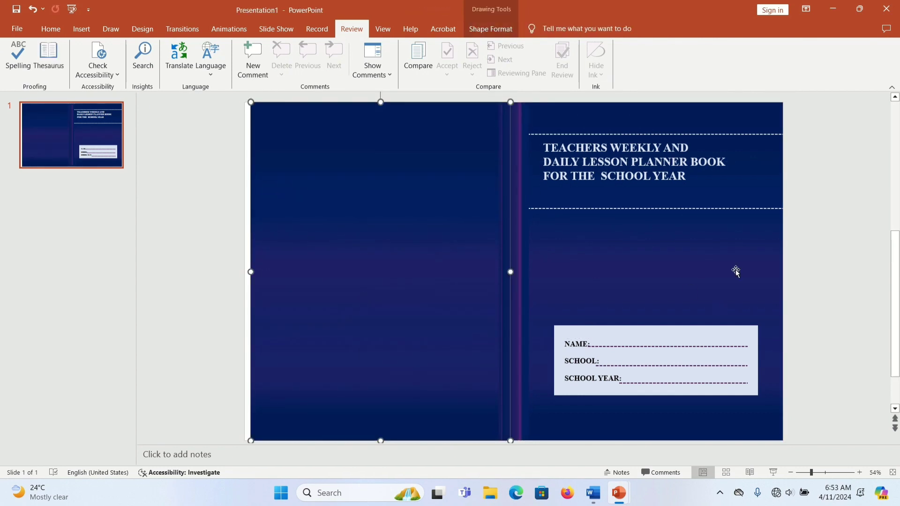
pyautogui.moveTo(425, 275); pyautogui.dragTo(419, 272)
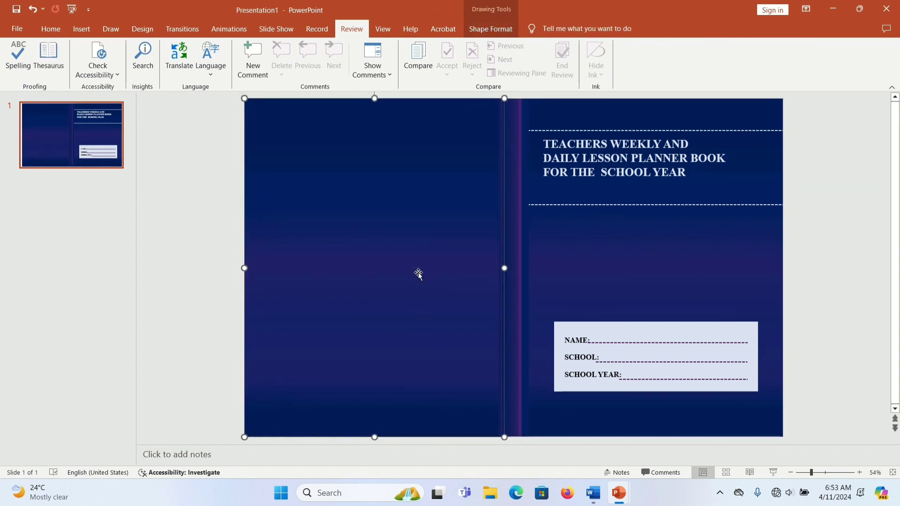
pyautogui.moveTo(441, 361); pyautogui.dragTo(440, 364)
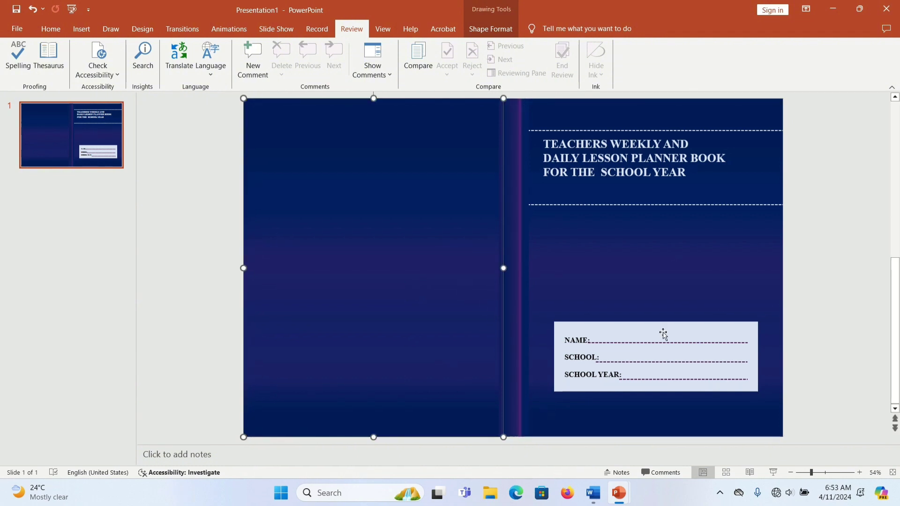
pyautogui.click(827, 270)
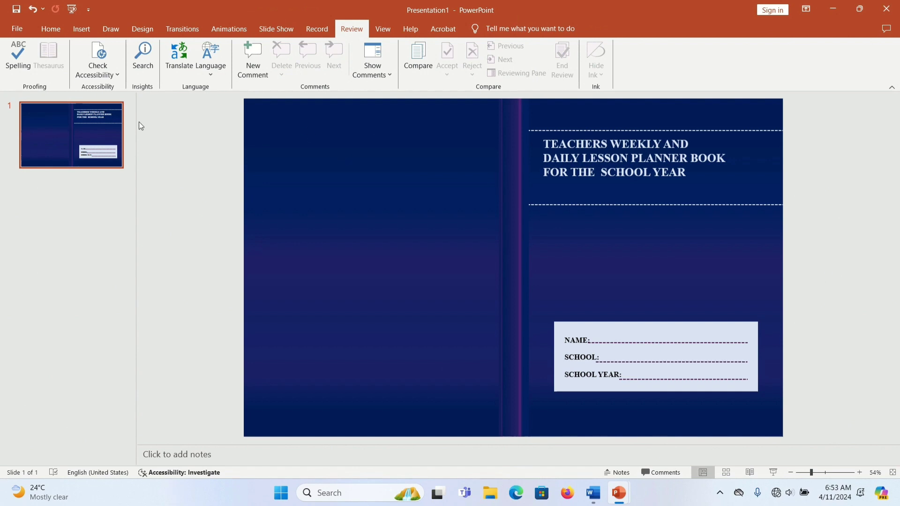
# Start Save As and name the file 'LESSON PLAN BOOK COVER'
pyautogui.click(18, 26)
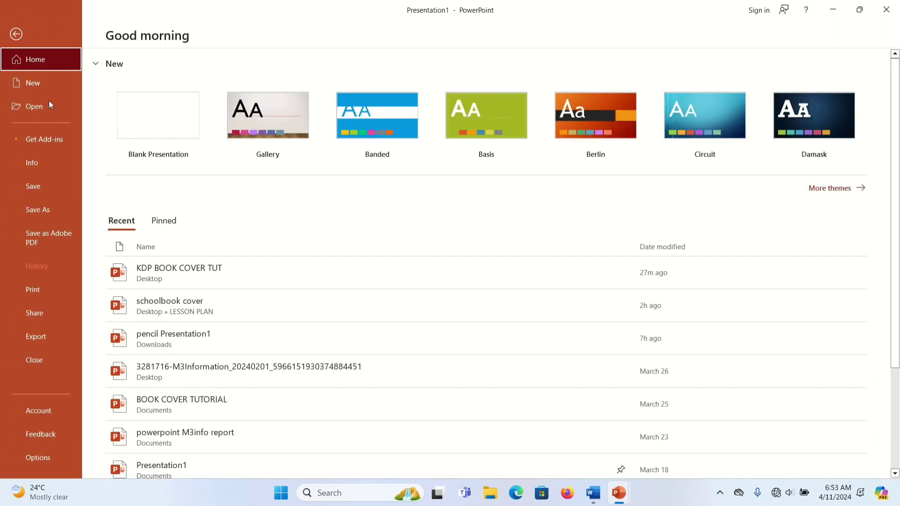
pyautogui.click(60, 204)
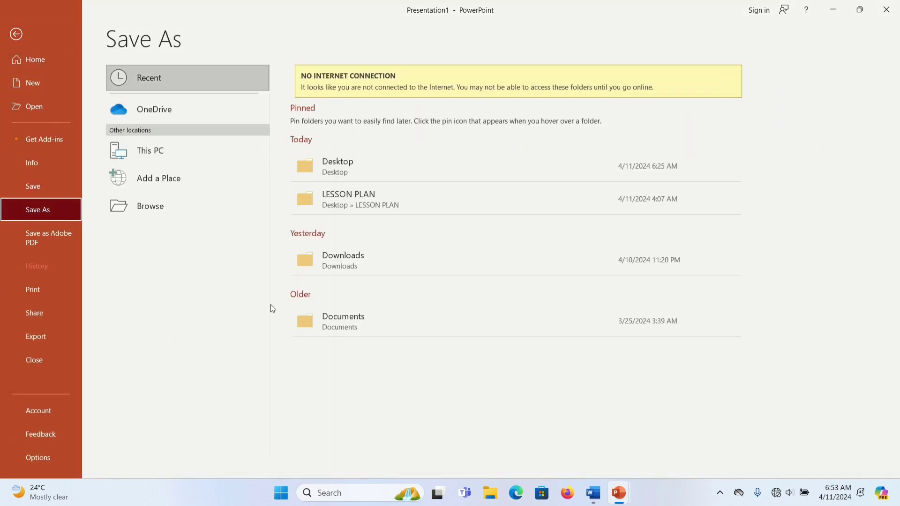
pyautogui.click(182, 206)
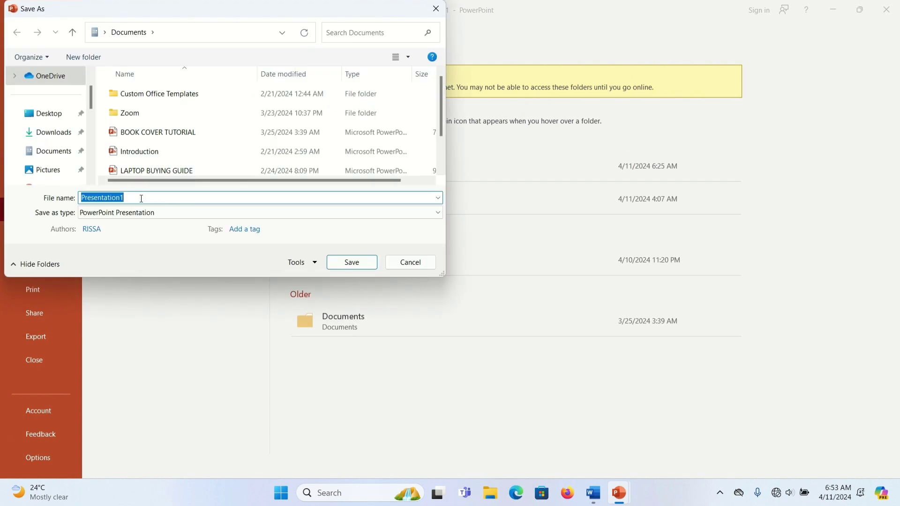
pyautogui.write('BOOK CO')
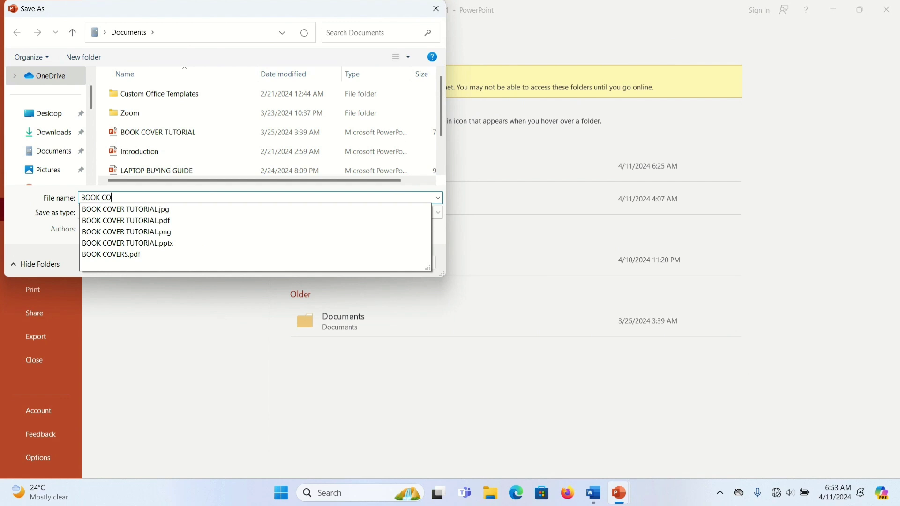
pyautogui.write('VER')
pyautogui.click(83, 198)
pyautogui.write('LESSON PLAN')
# Choose the Desktop location and set the file type to PDF
pyautogui.click(48, 113)
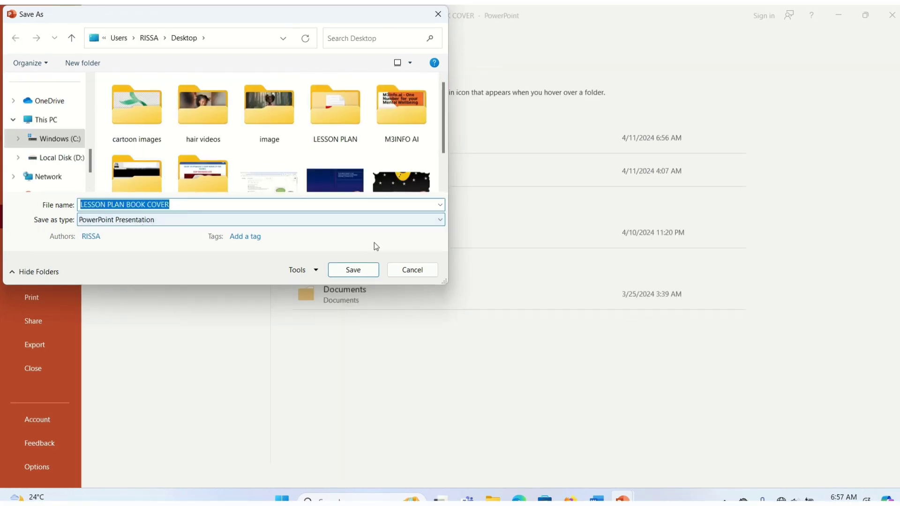
pyautogui.click(438, 212)
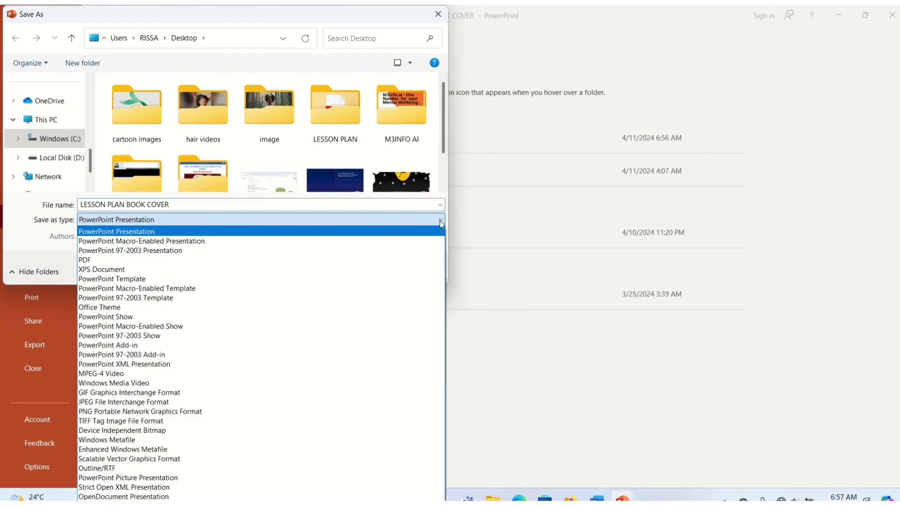
pyautogui.click(109, 260)
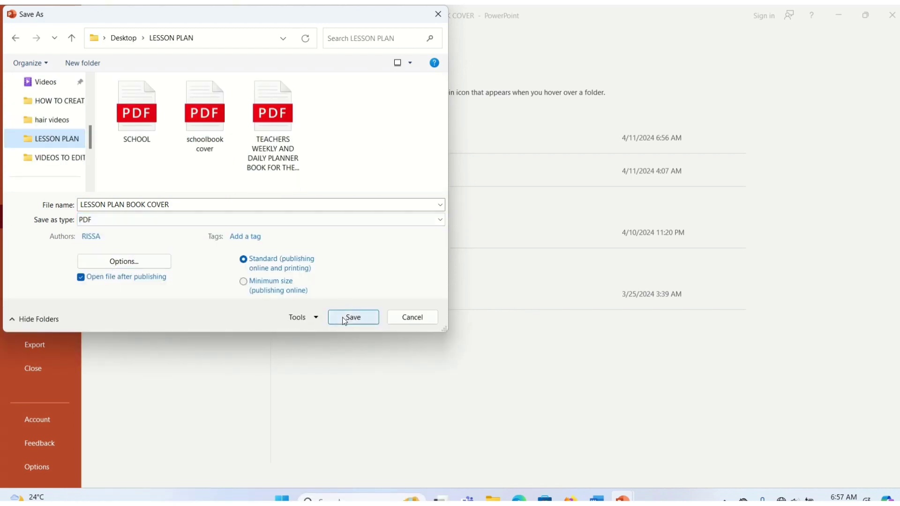